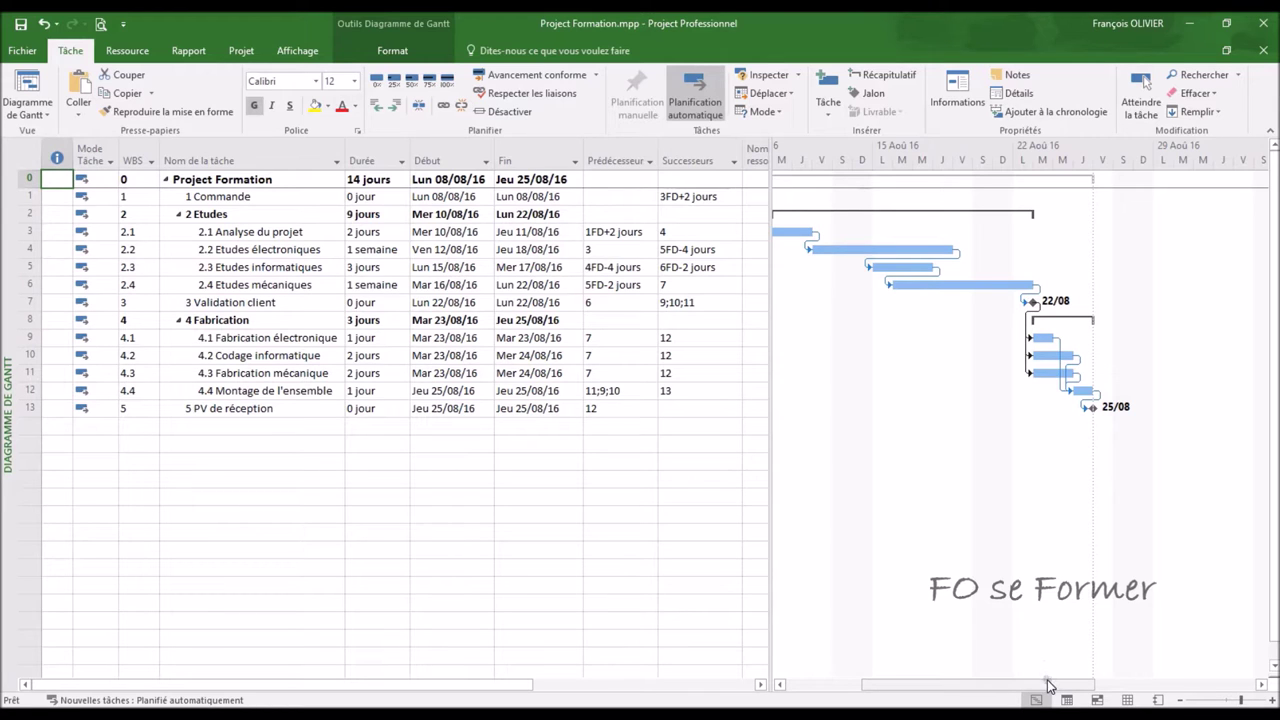
- Zoom the Gantt chart's timescale in to hours and back out to days to inspect the task bars
{"action": "left_click_drag", "start_coordinate": [1047, 690], "coordinate": [1012, 684]}
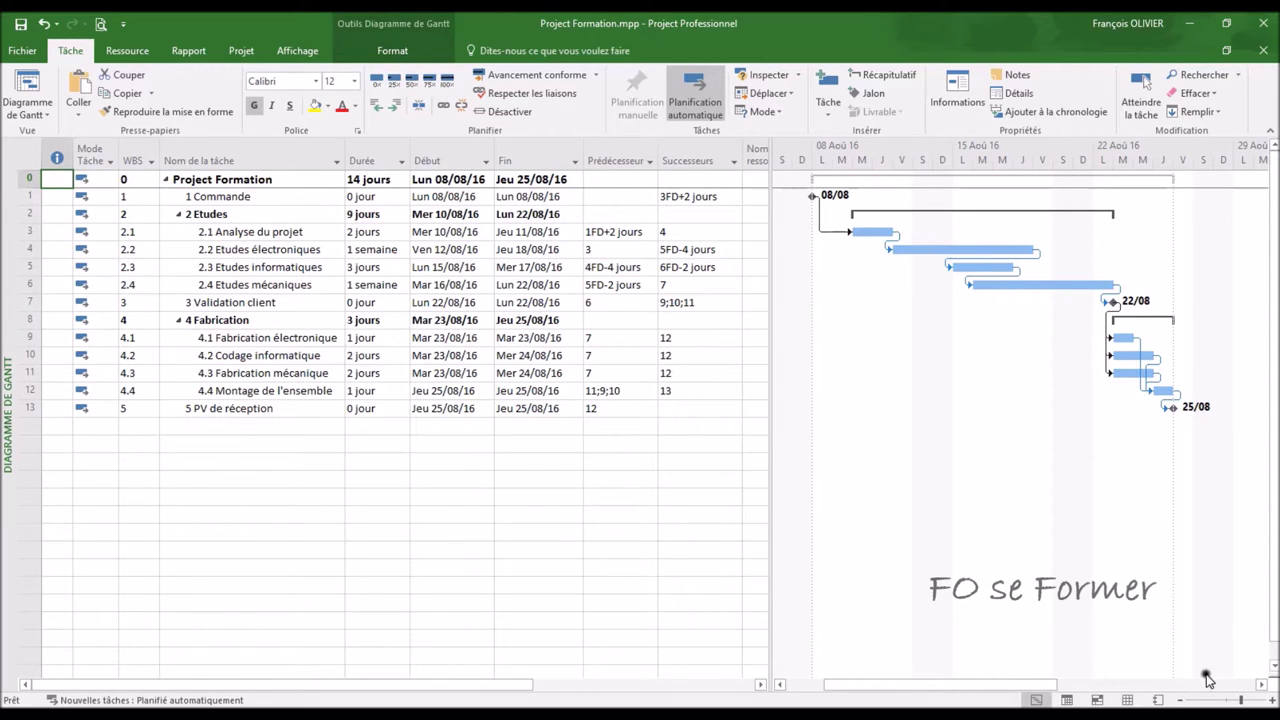
{"action": "left_click_drag", "start_coordinate": [1222, 700], "coordinate": [1187, 698]}
{"action": "left_click", "coordinate": [1266, 700]}
{"action": "left_click", "coordinate": [1266, 700]}
{"action": "left_click", "coordinate": [1266, 700]}
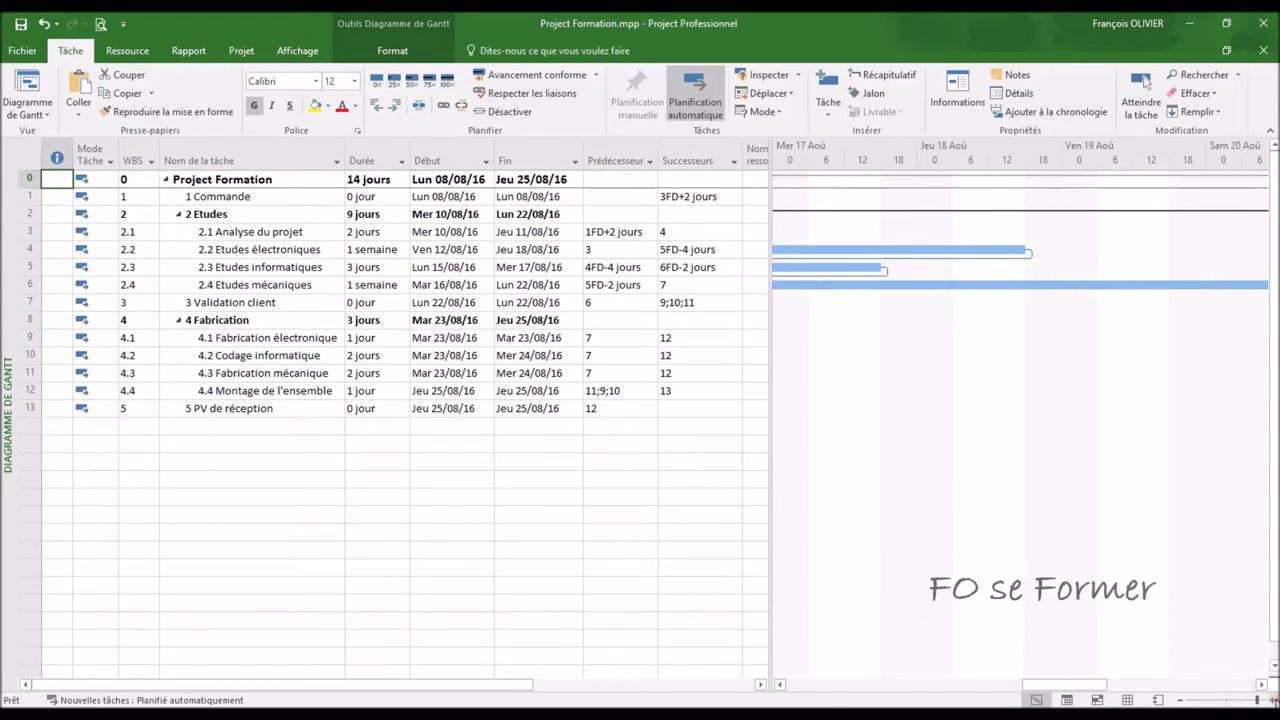
{"action": "left_click_drag", "start_coordinate": [1064, 686], "coordinate": [903, 674]}
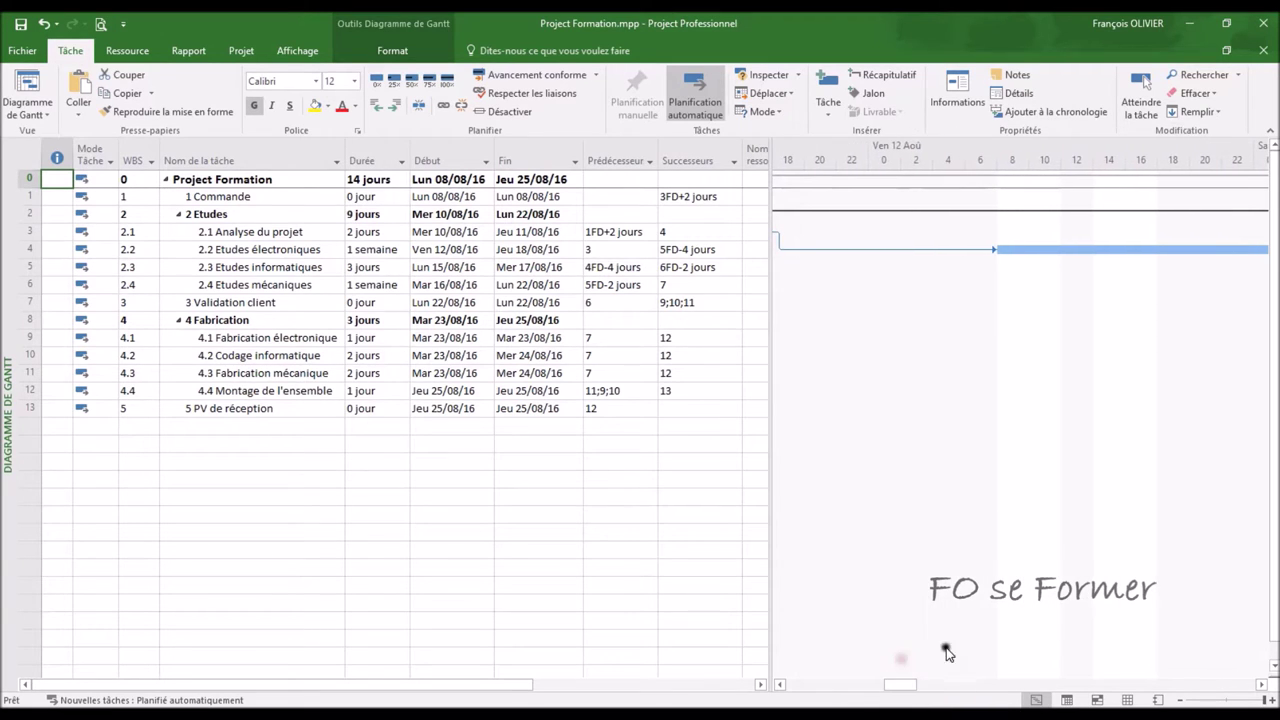
{"action": "left_click", "coordinate": [1182, 700]}
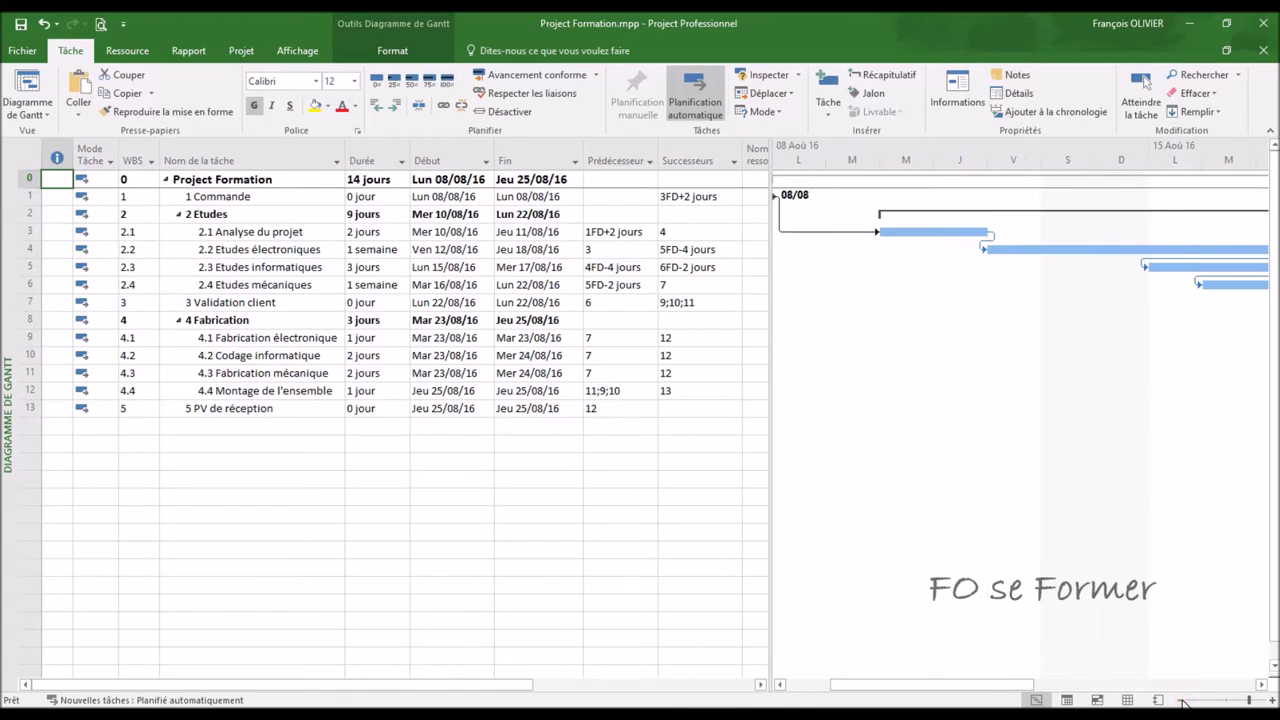
{"action": "left_click", "coordinate": [1182, 701]}
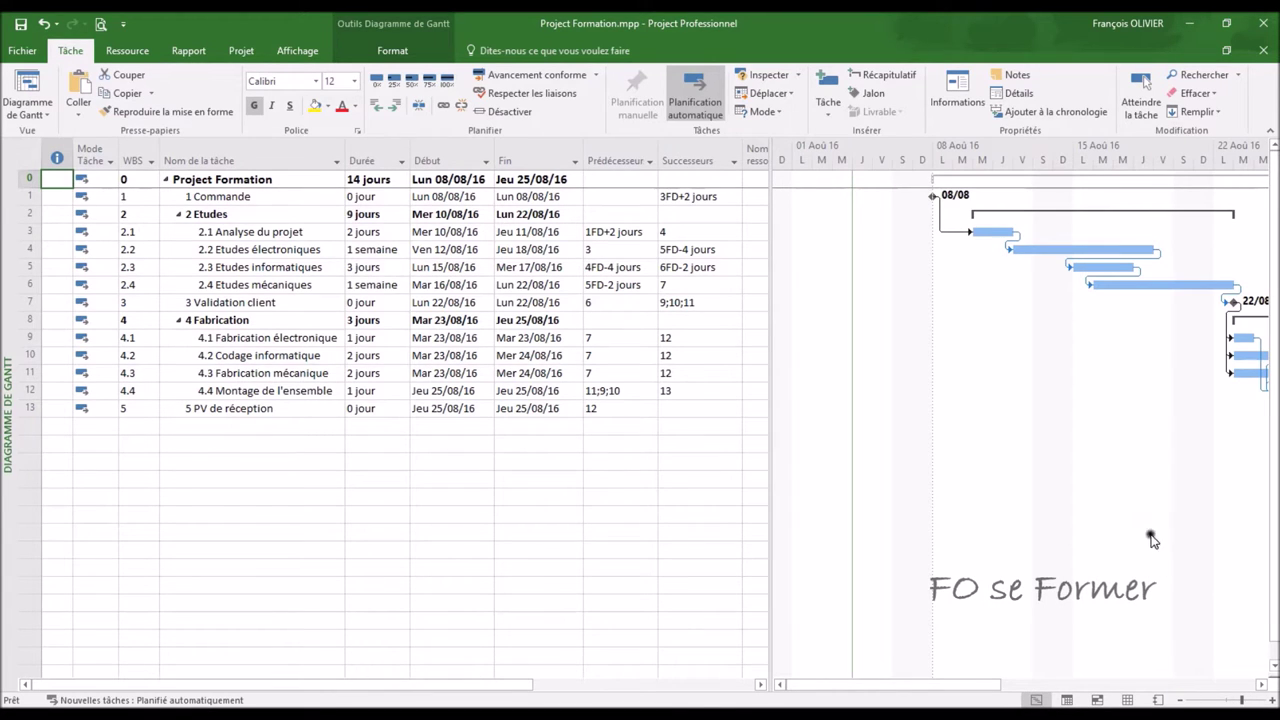
{"action": "left_click_drag", "start_coordinate": [982, 684], "coordinate": [1026, 684]}
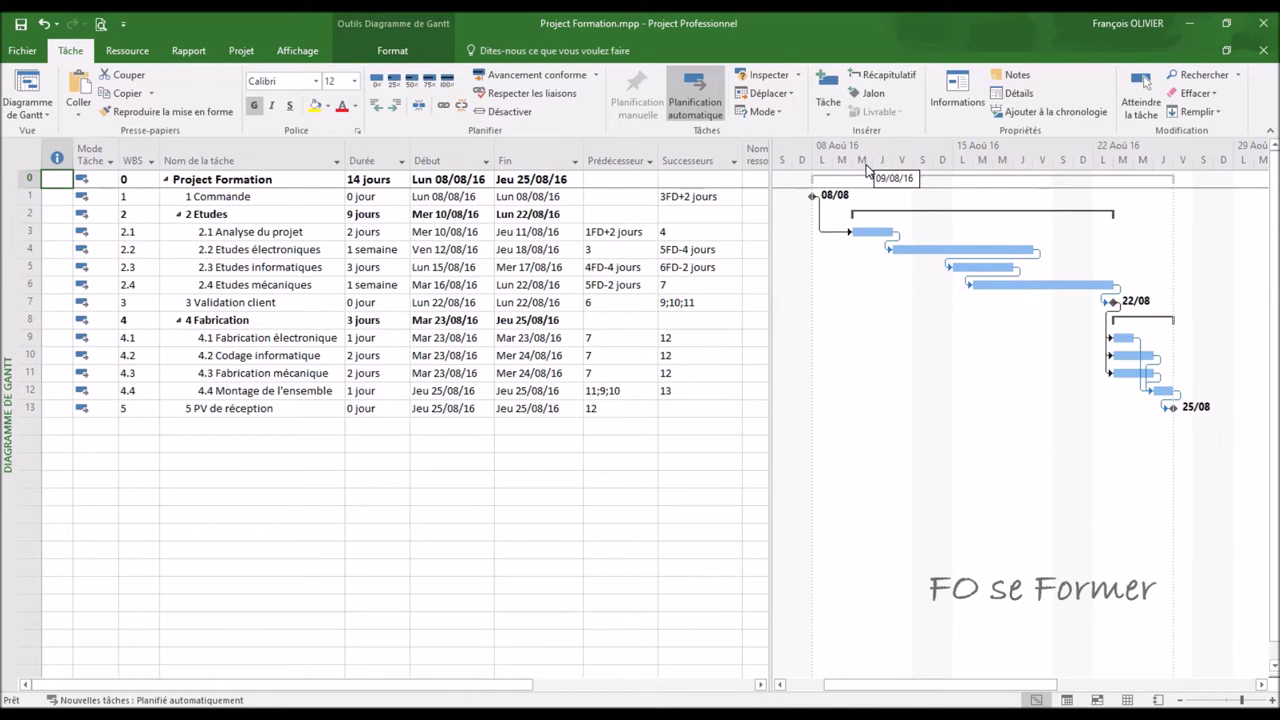
- Zoom the Gantt timescale out through months, quarters and years to its coarsest level
{"action": "left_click", "coordinate": [1182, 701]}
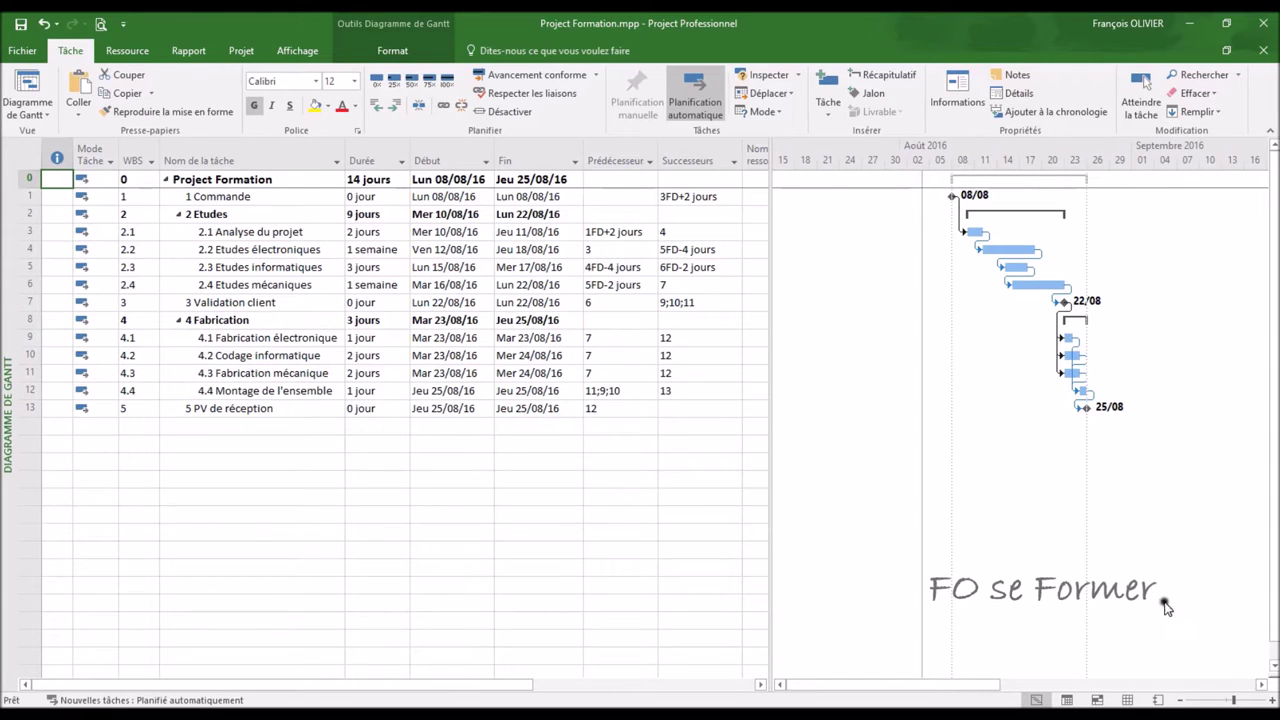
{"action": "left_click", "coordinate": [1182, 701]}
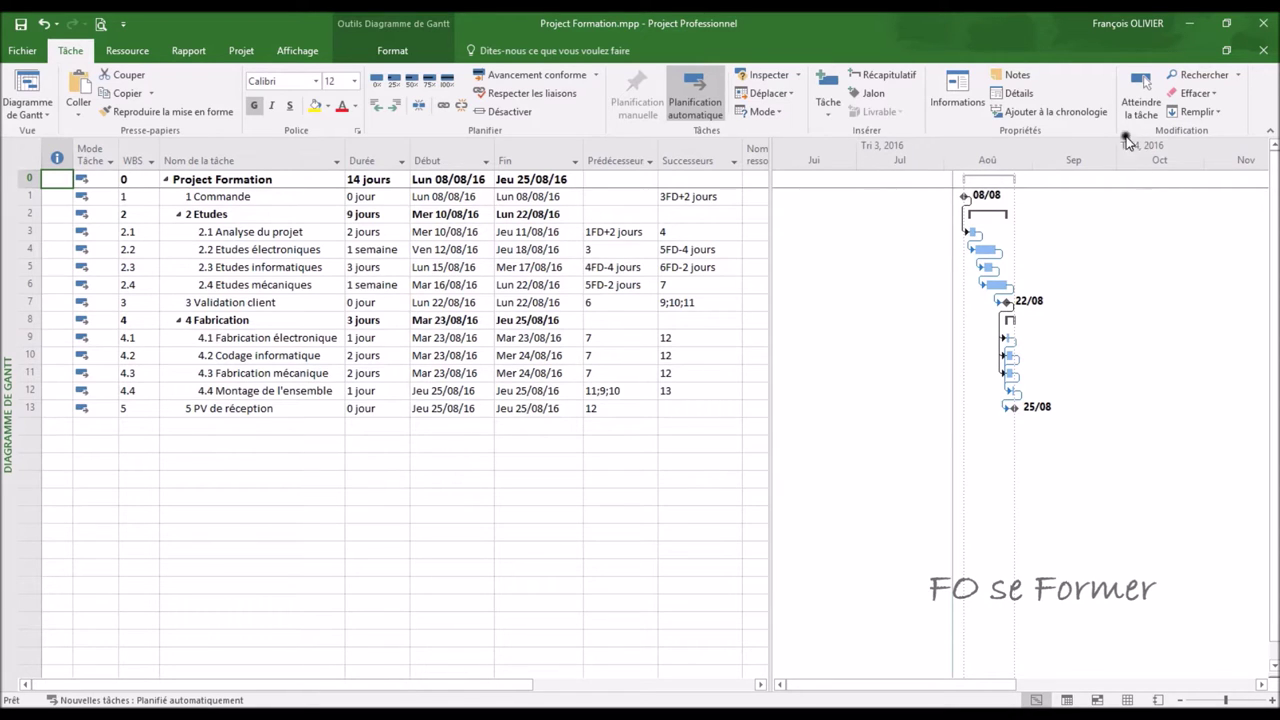
{"action": "left_click", "coordinate": [1182, 700]}
{"action": "left_click", "coordinate": [1182, 700]}
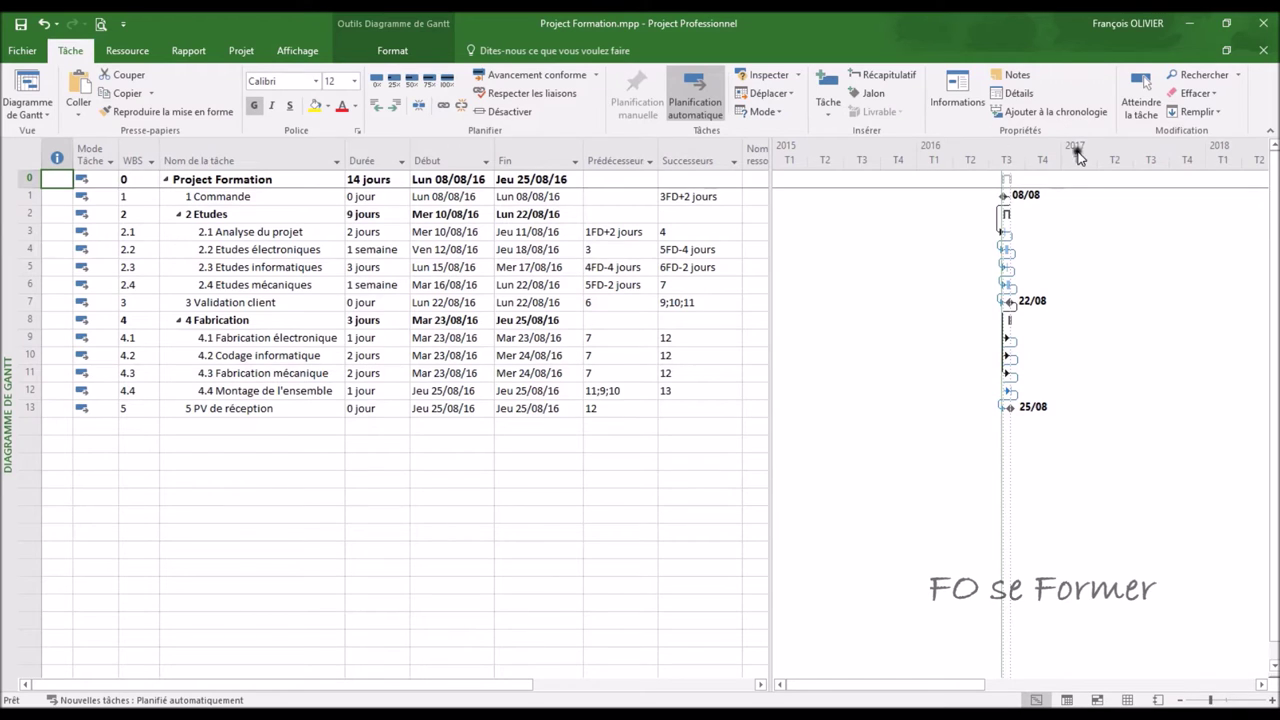
{"action": "left_click", "coordinate": [1182, 700]}
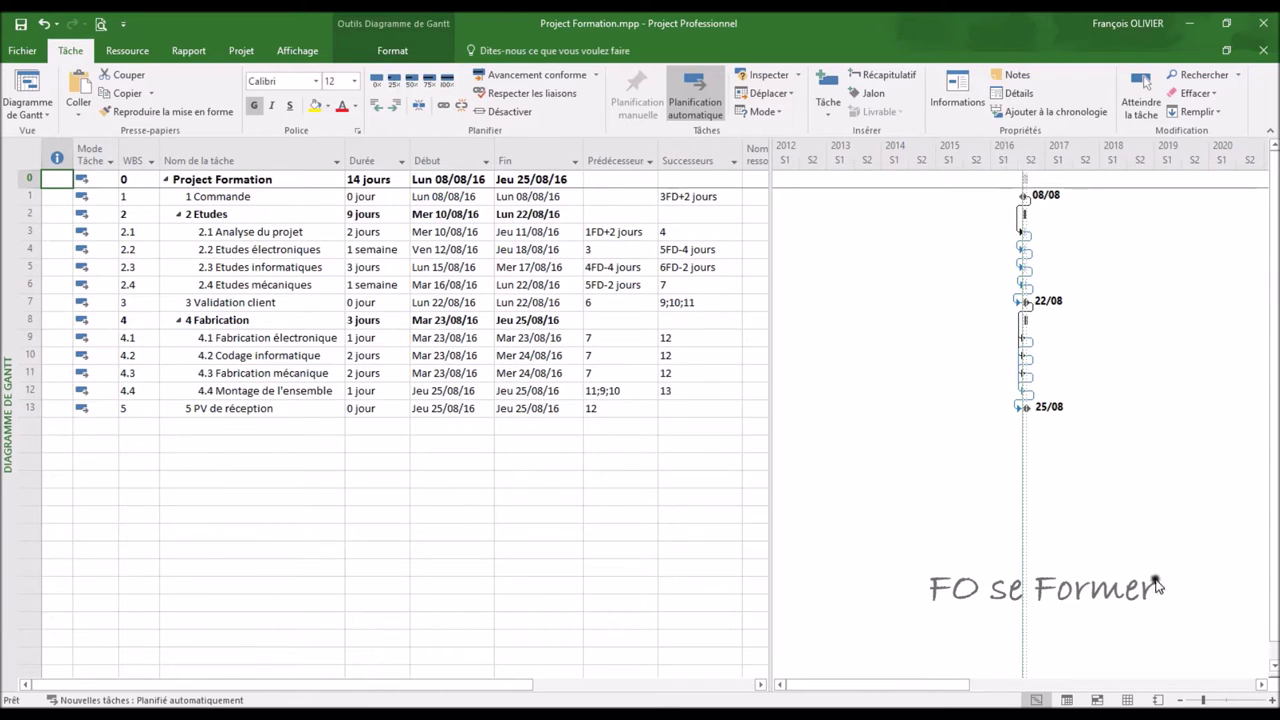
{"action": "left_click", "coordinate": [1182, 700]}
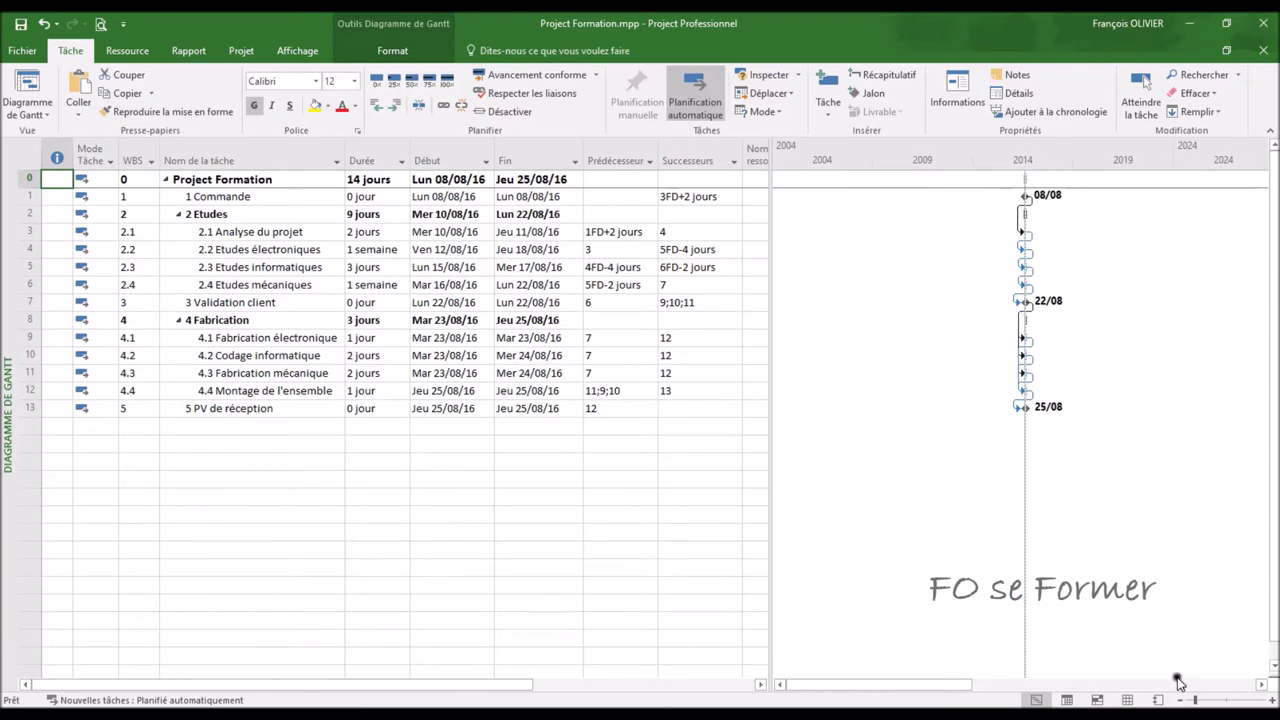
{"action": "left_click", "coordinate": [1178, 699]}
{"action": "left_click", "coordinate": [1180, 700]}
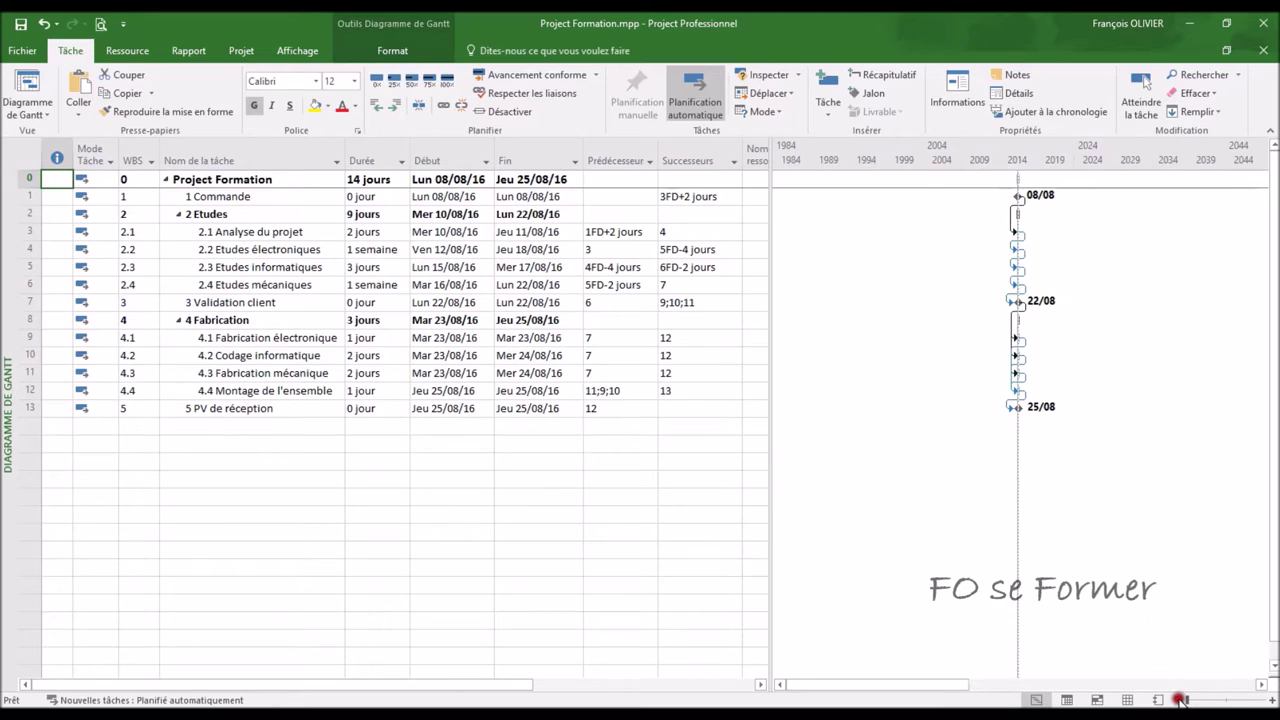
- Zoom the Gantt timescale back in to weeks and days and bring the bar of task 2.1 Analyse du projet into view
{"action": "left_click", "coordinate": [1266, 700]}
{"action": "left_click", "coordinate": [1266, 700]}
{"action": "left_click", "coordinate": [1266, 700]}
{"action": "left_click", "coordinate": [1266, 700]}
{"action": "left_click", "coordinate": [1266, 700]}
{"action": "left_click", "coordinate": [1271, 701]}
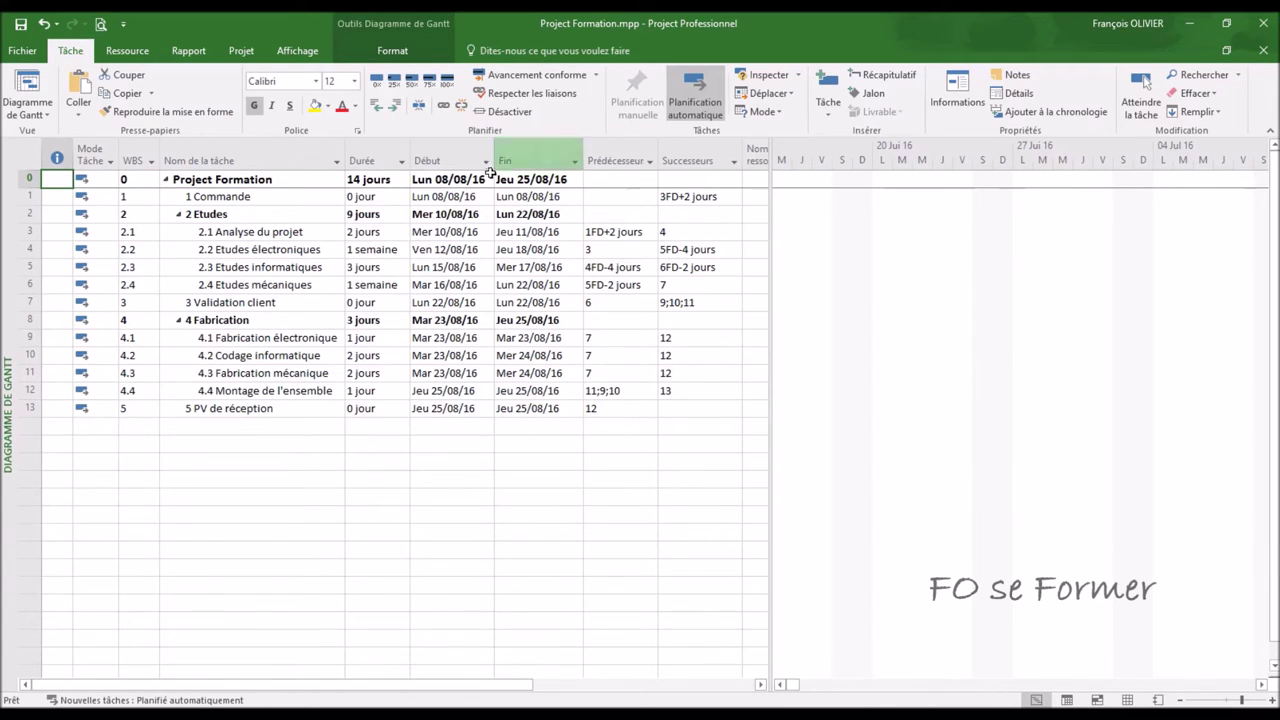
{"action": "right_click", "coordinate": [263, 231]}
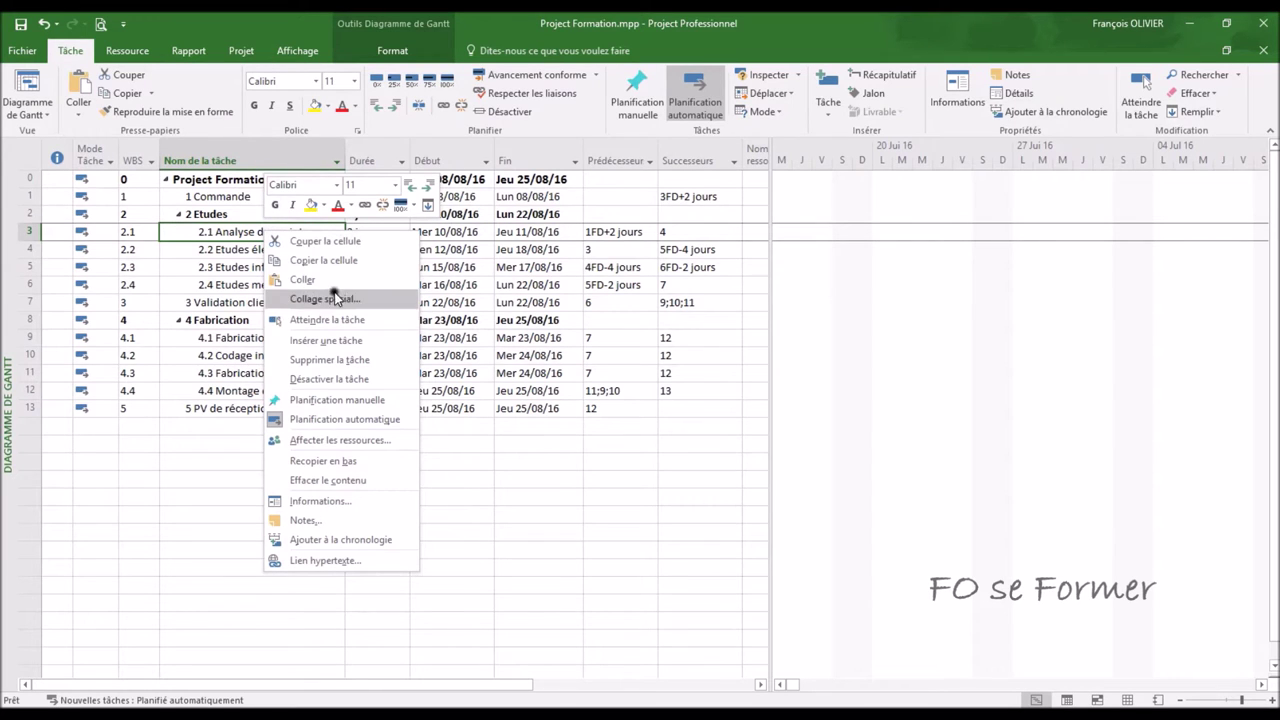
{"action": "left_click", "coordinate": [332, 320]}
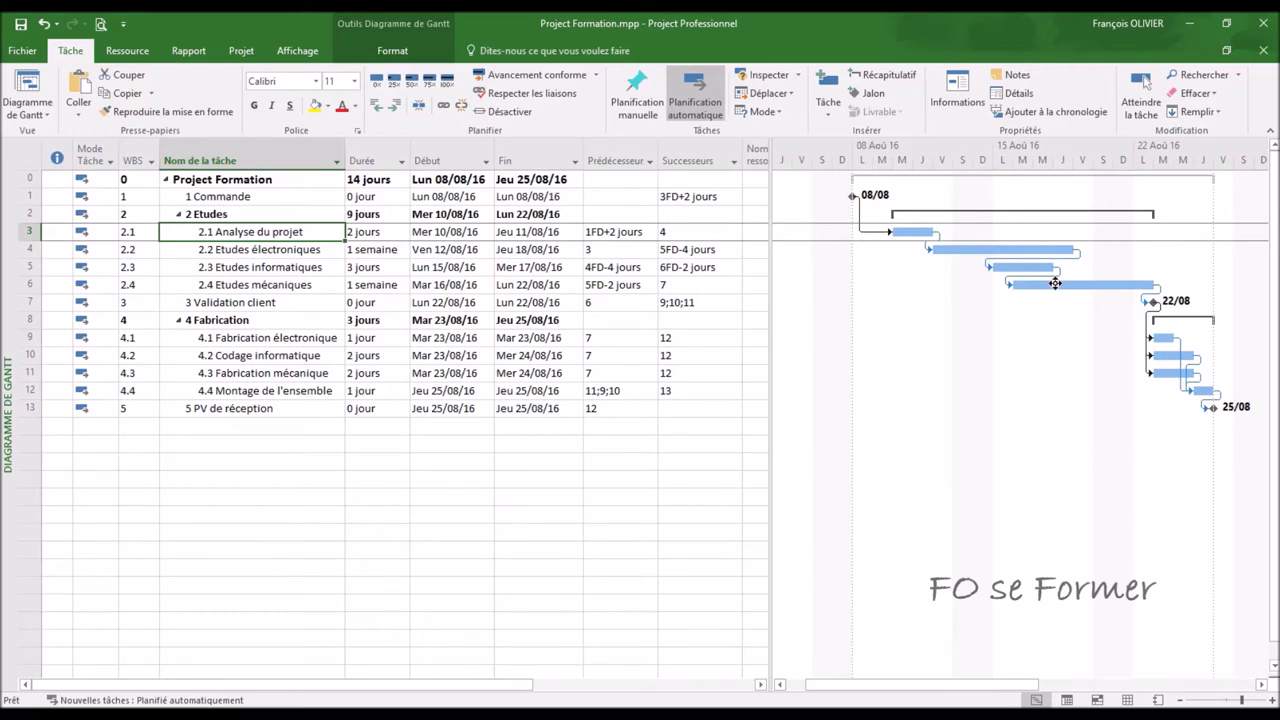
- Fit the entire project within the Gantt chart area
{"action": "mouse_move", "coordinate": [1055, 283]}
{"action": "left_click", "coordinate": [298, 50]}
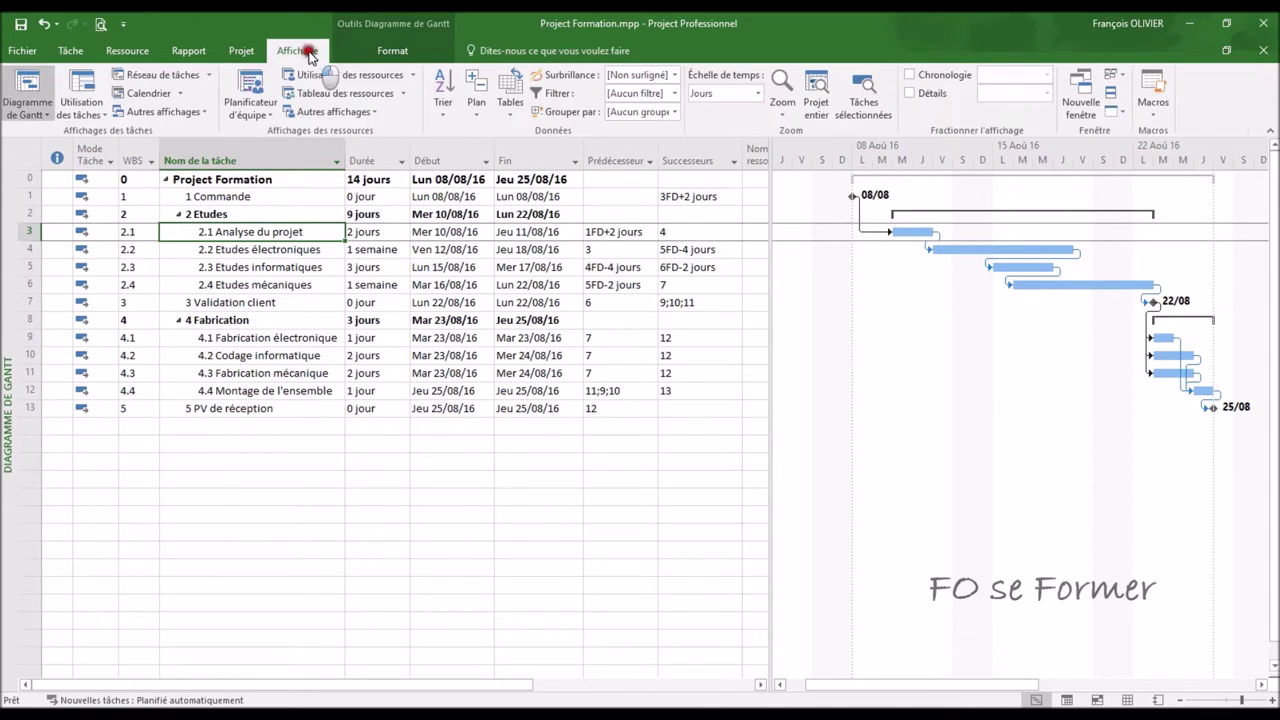
{"action": "left_click", "coordinate": [818, 97]}
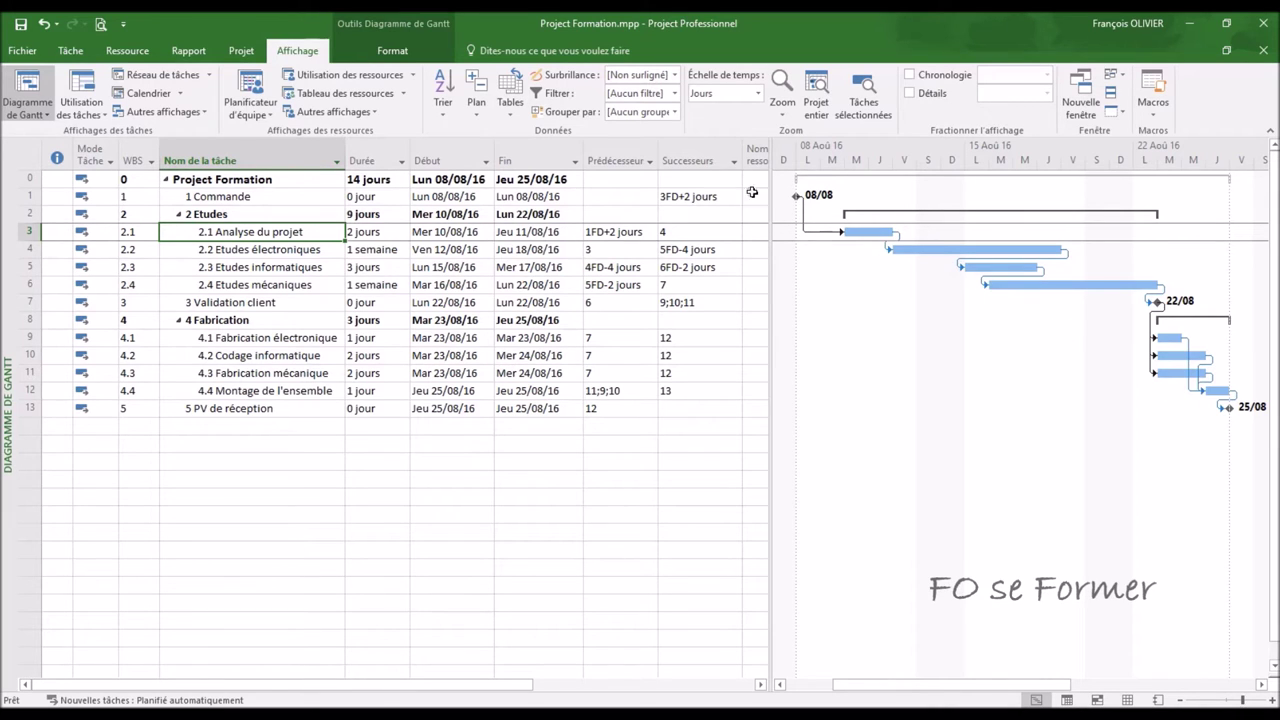
- Try the Semaines, Mois and Trimestres timescales on the Gantt chart
{"action": "left_click", "coordinate": [758, 93]}
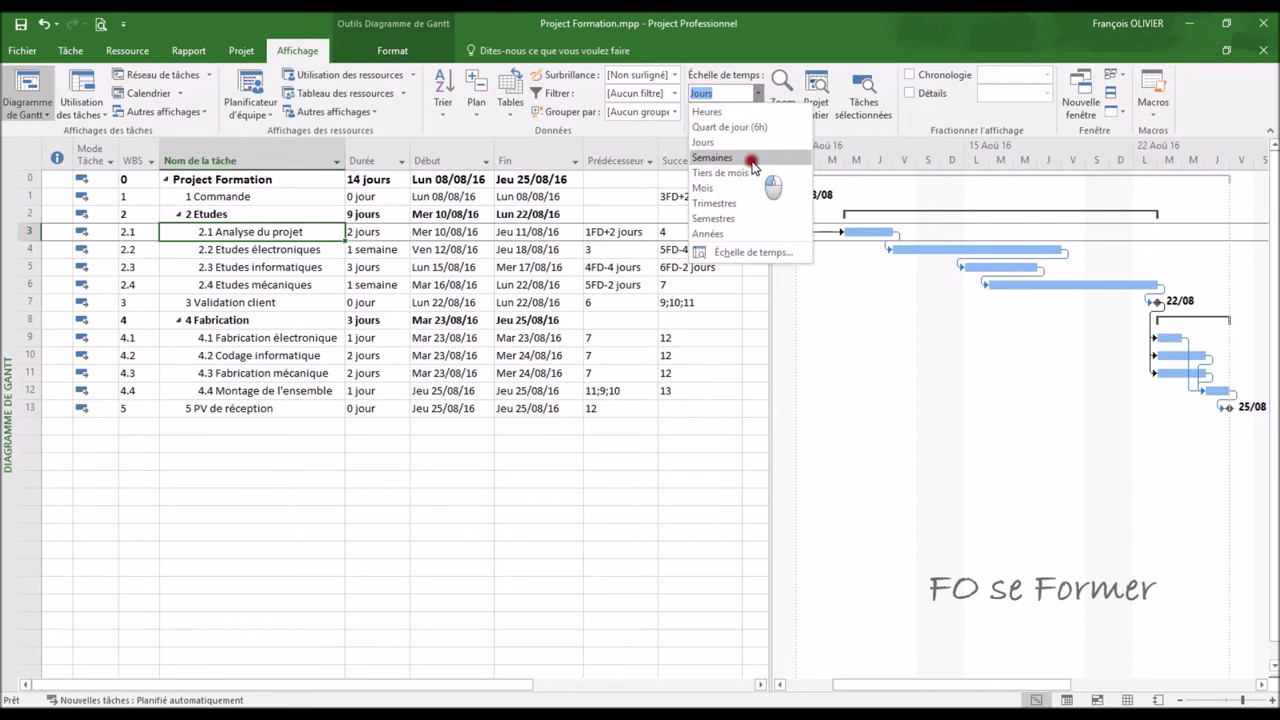
{"action": "left_click", "coordinate": [752, 160]}
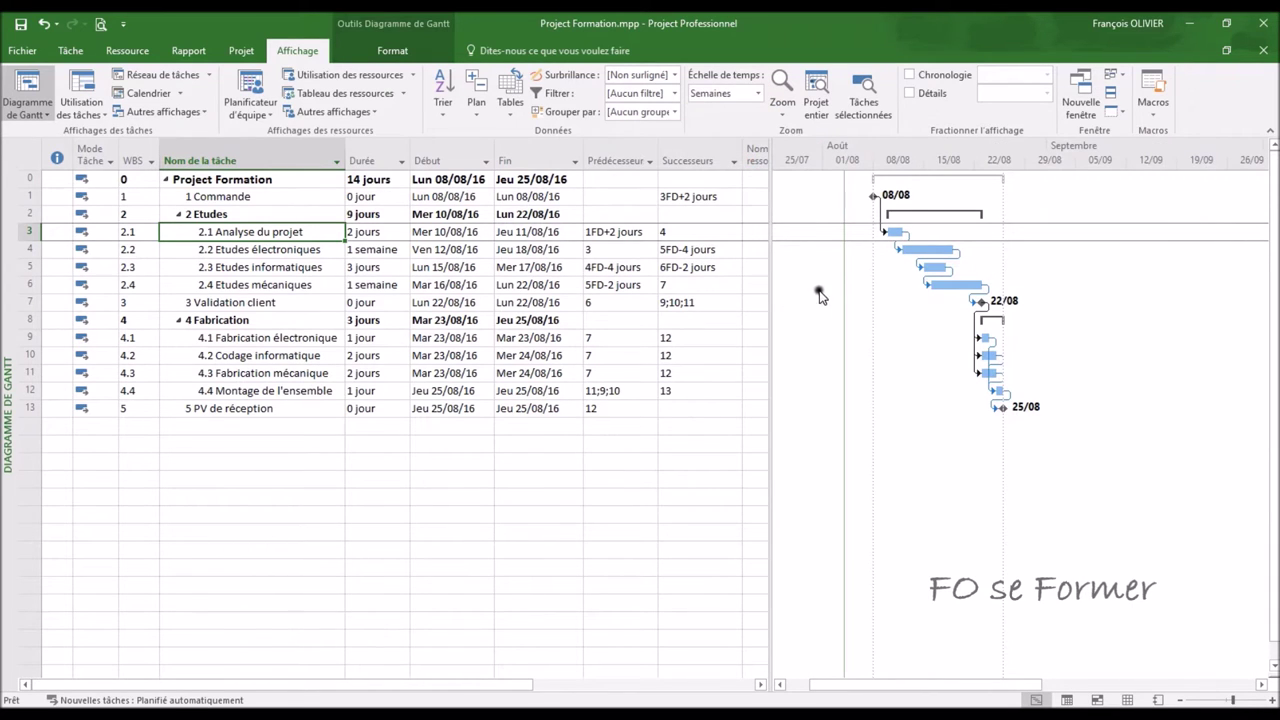
{"action": "left_click", "coordinate": [757, 100]}
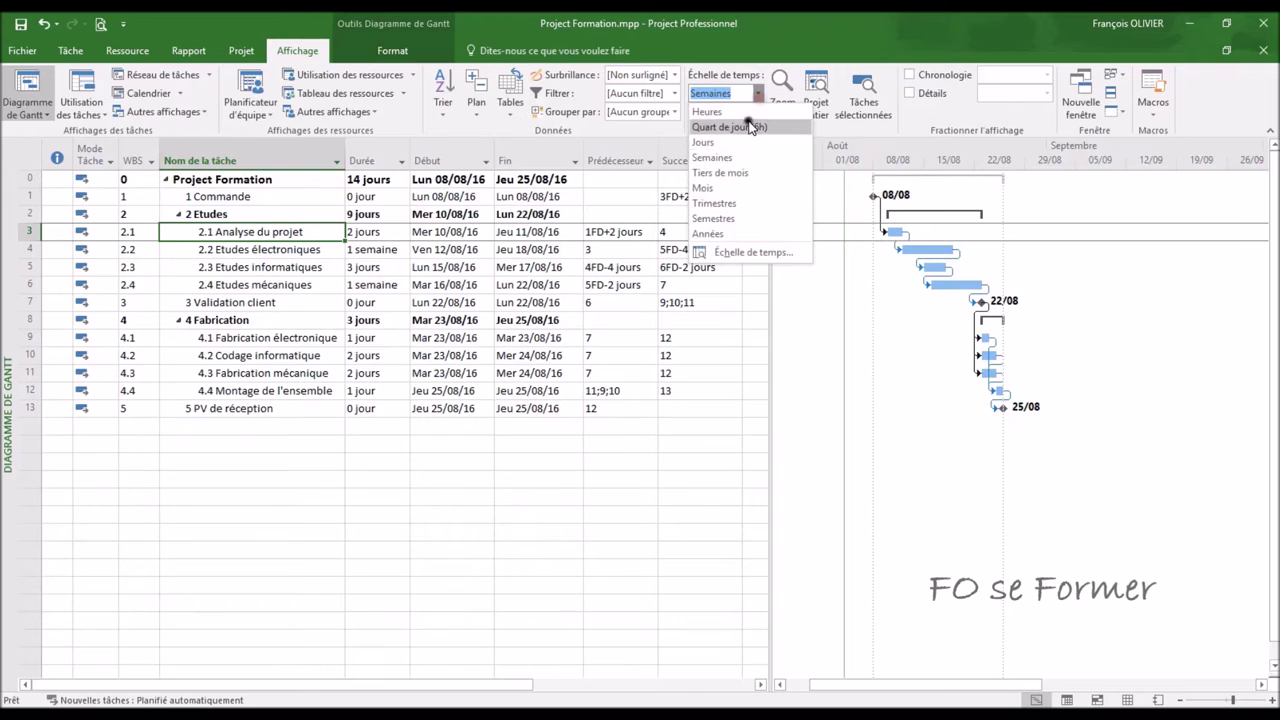
{"action": "left_click", "coordinate": [742, 184]}
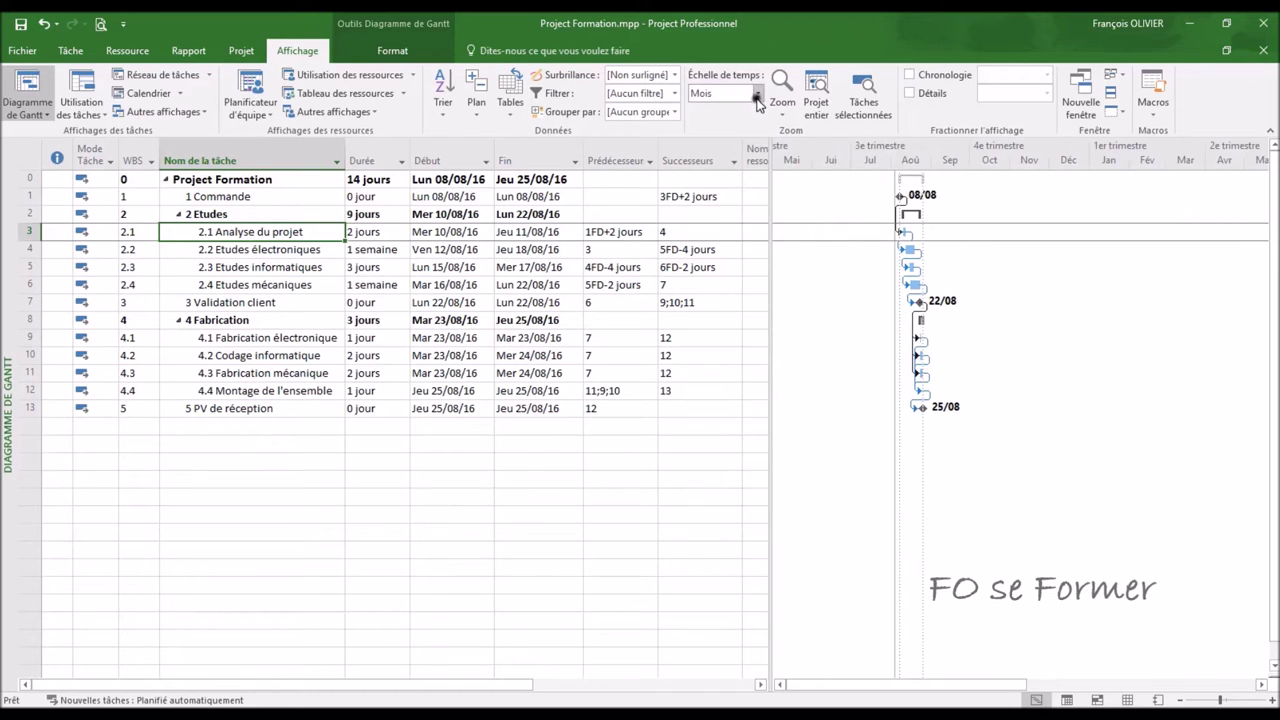
{"action": "left_click", "coordinate": [757, 93]}
{"action": "left_click", "coordinate": [727, 201]}
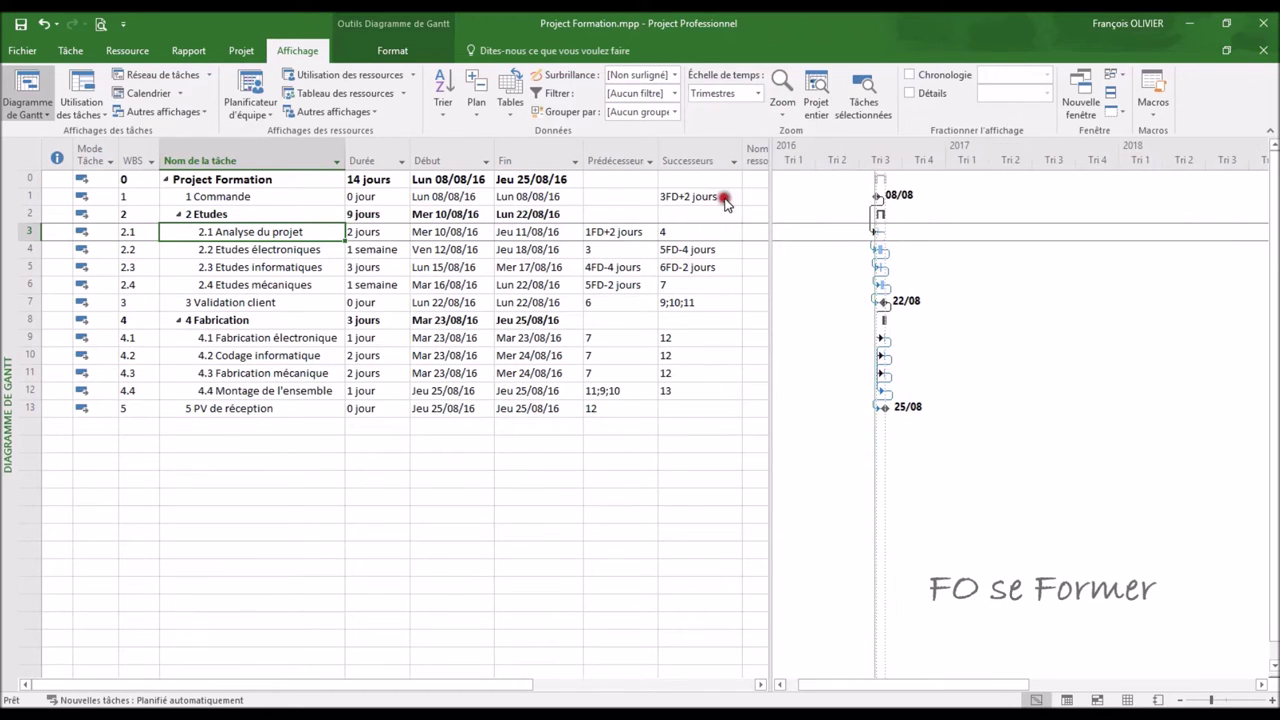
- Set the Gantt timescale to Jours and fit the entire project in the chart
{"action": "left_click", "coordinate": [758, 93]}
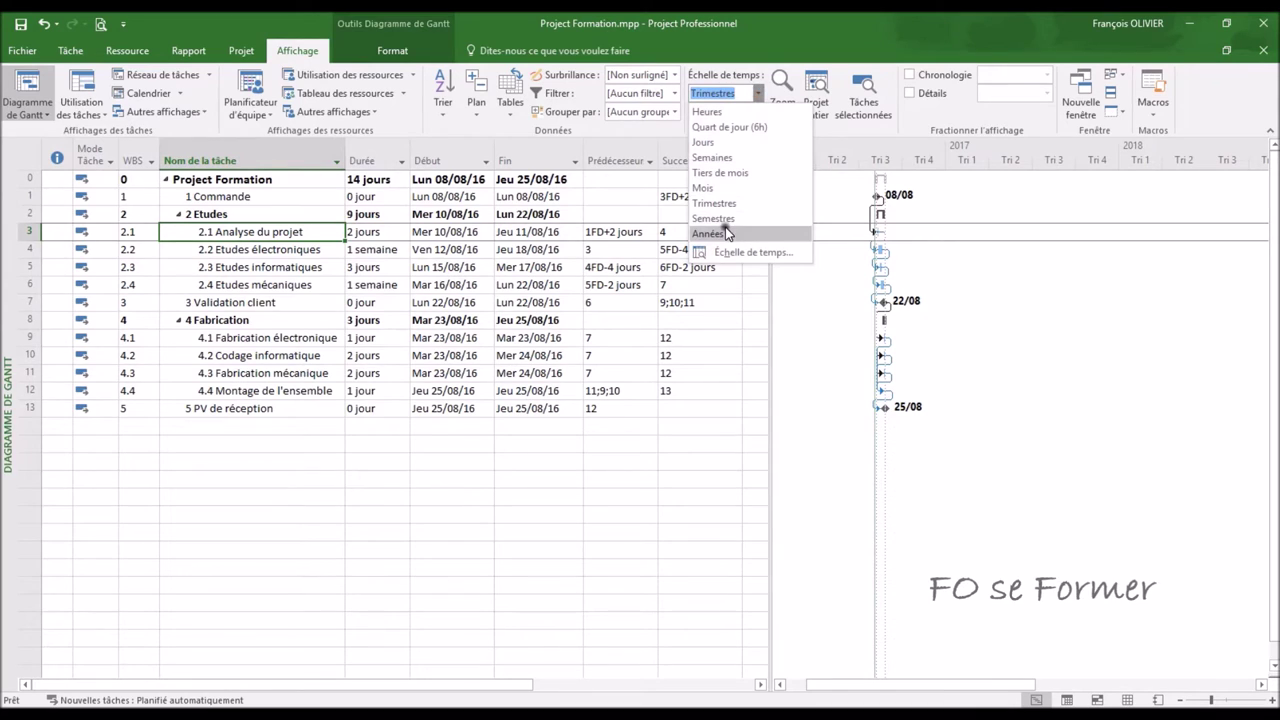
{"action": "left_click", "coordinate": [704, 142]}
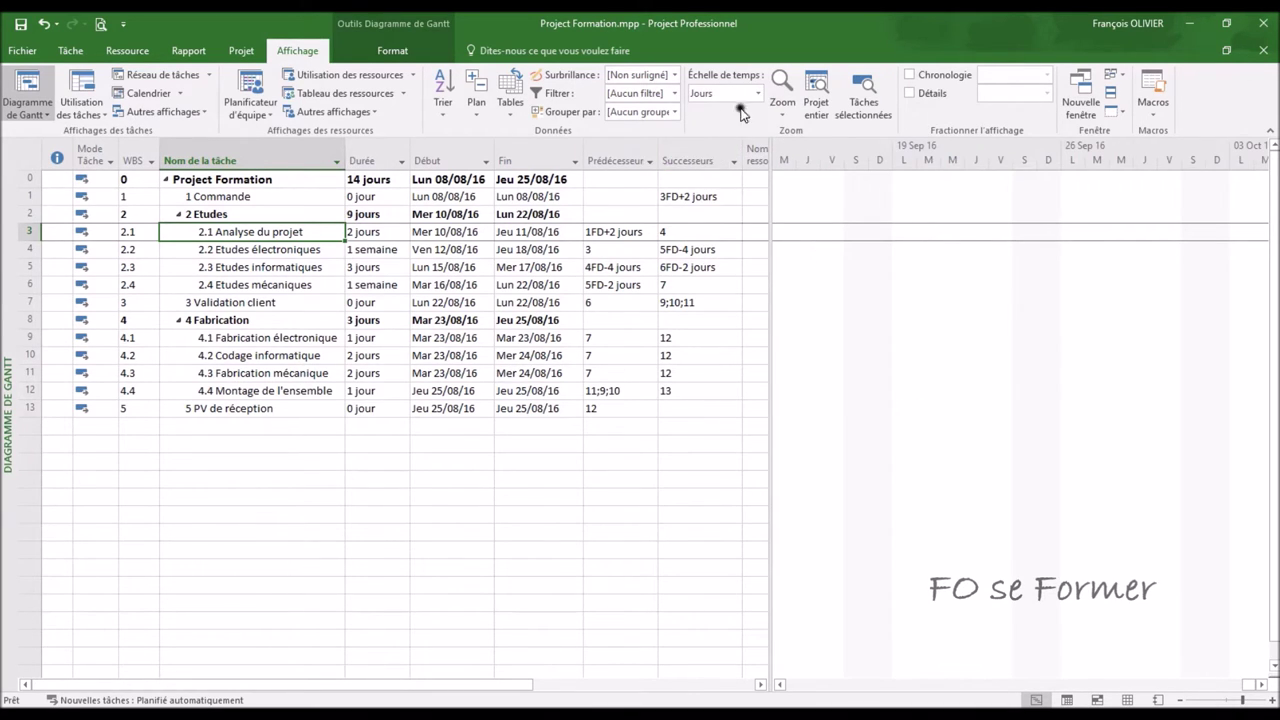
{"action": "left_click", "coordinate": [808, 88]}
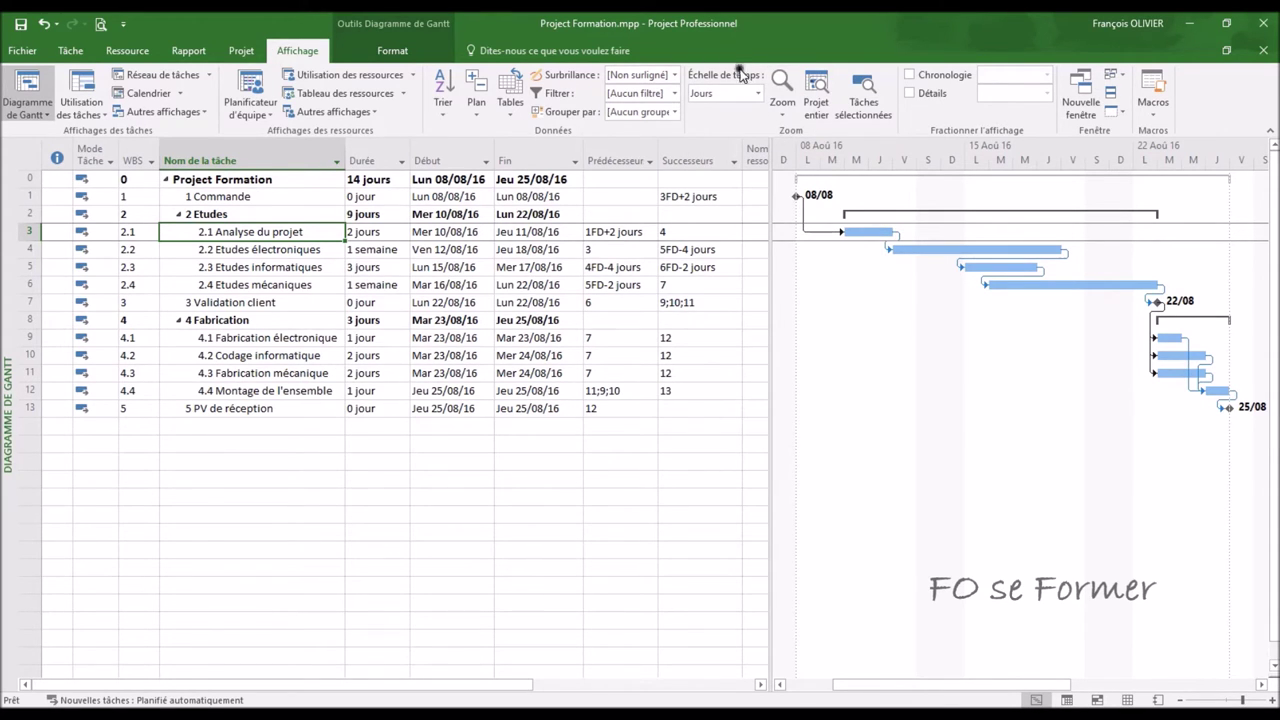
{"action": "left_click", "coordinate": [759, 93]}
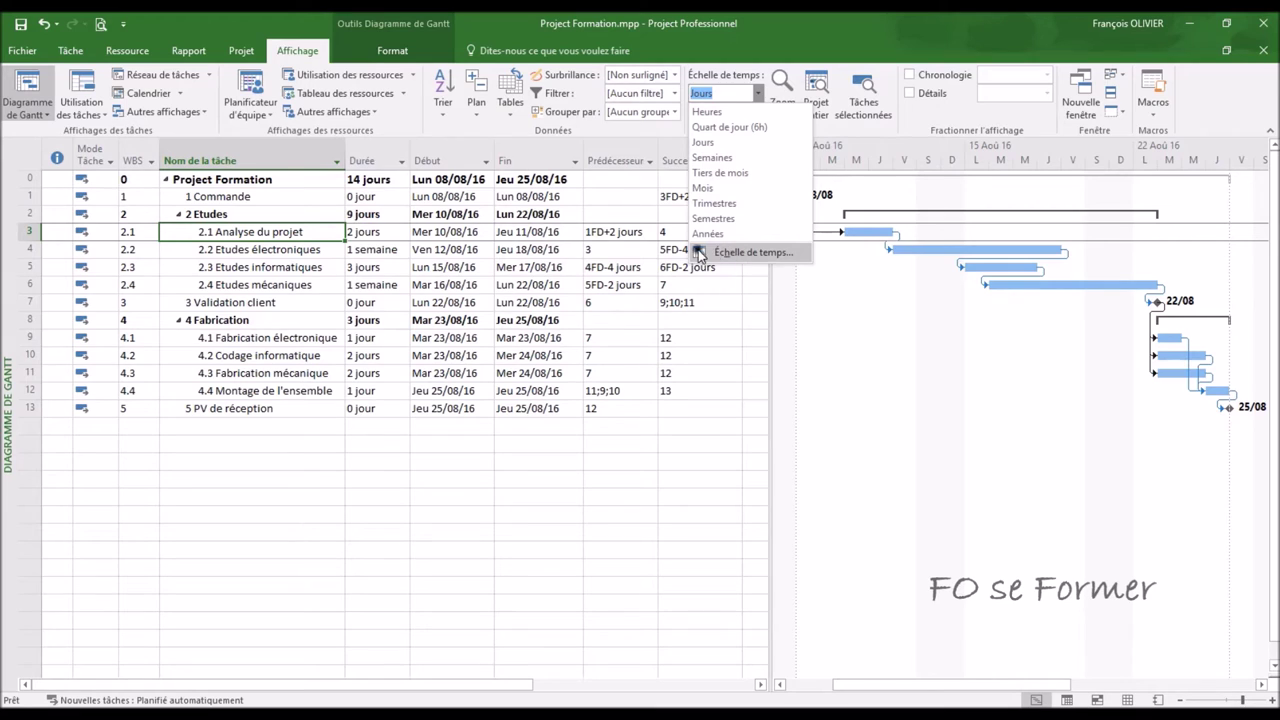
{"action": "left_click", "coordinate": [906, 63]}
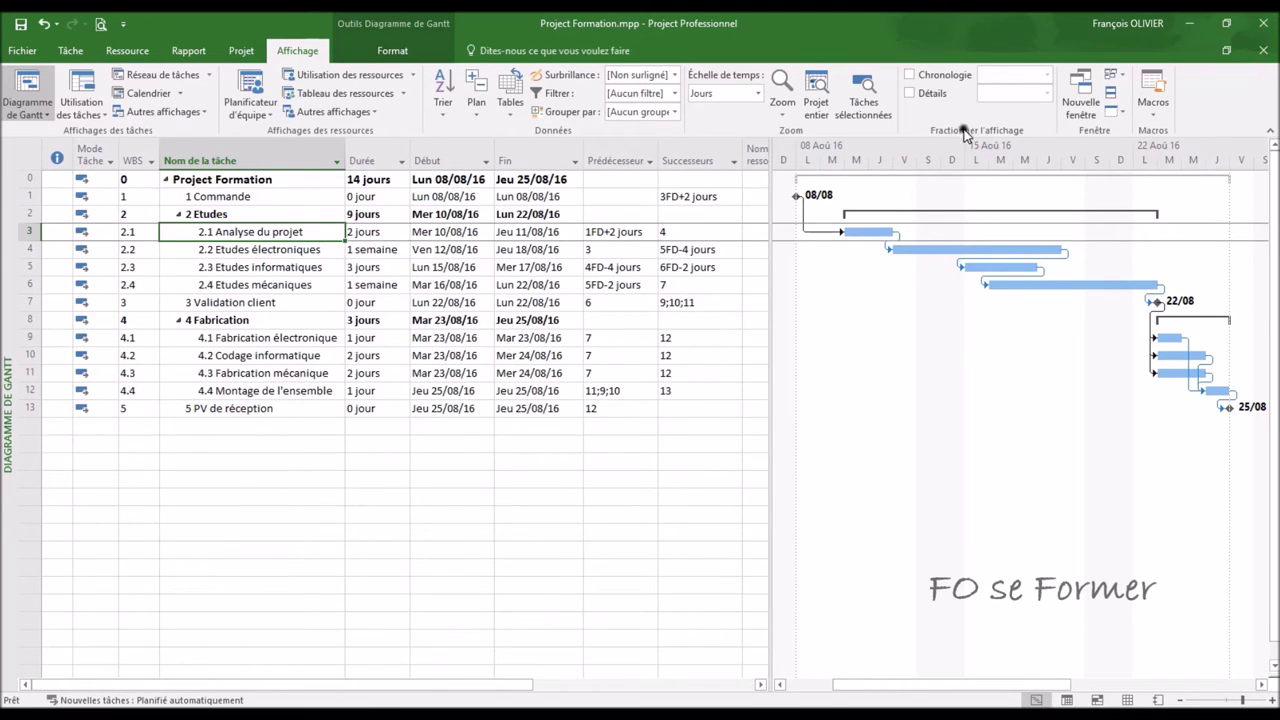
- Open the timescale settings and review the formatting options of the upper, middle and lower tiers
{"action": "right_click", "coordinate": [934, 146]}
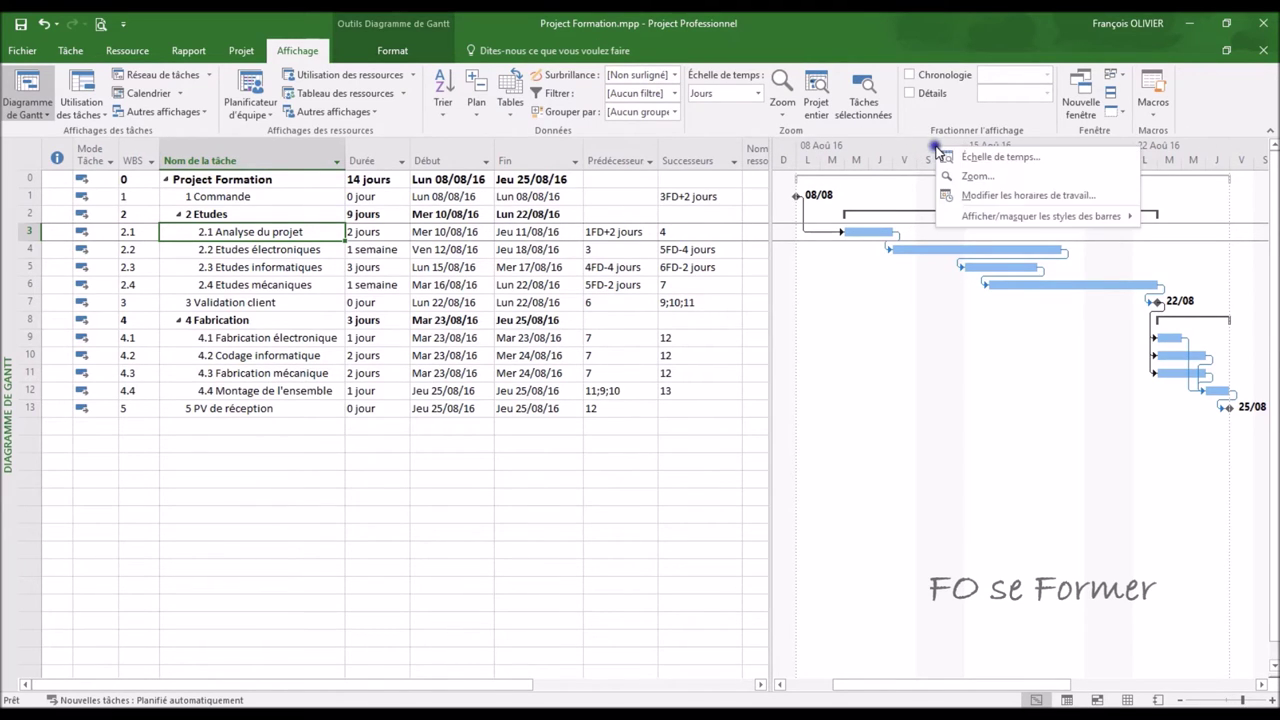
{"action": "left_click", "coordinate": [1000, 158]}
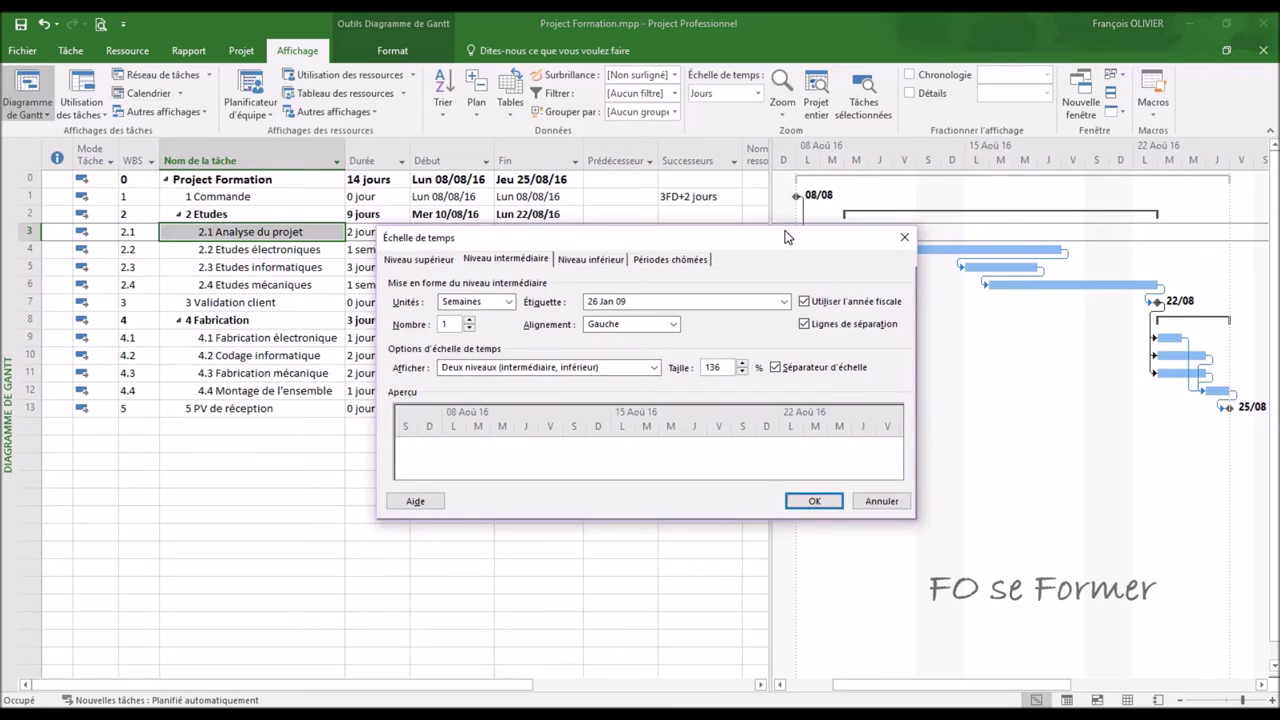
{"action": "left_click_drag", "start_coordinate": [785, 238], "coordinate": [807, 249]}
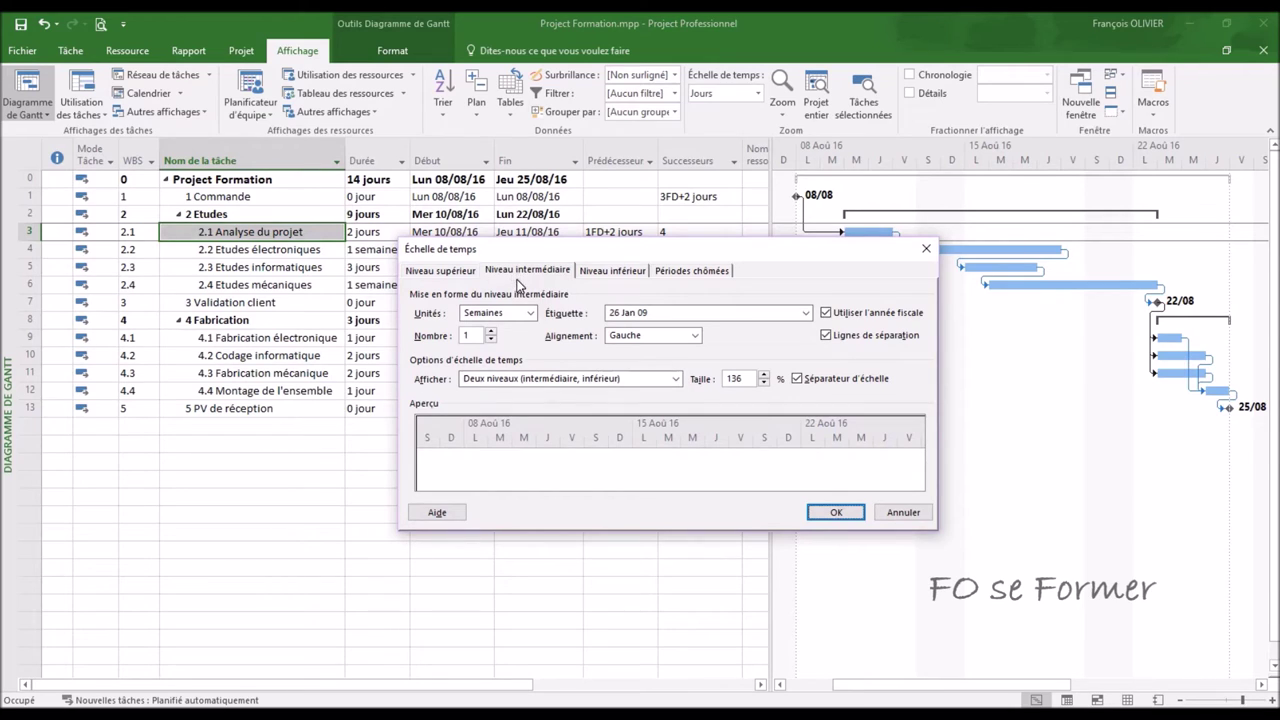
{"action": "left_click", "coordinate": [446, 272]}
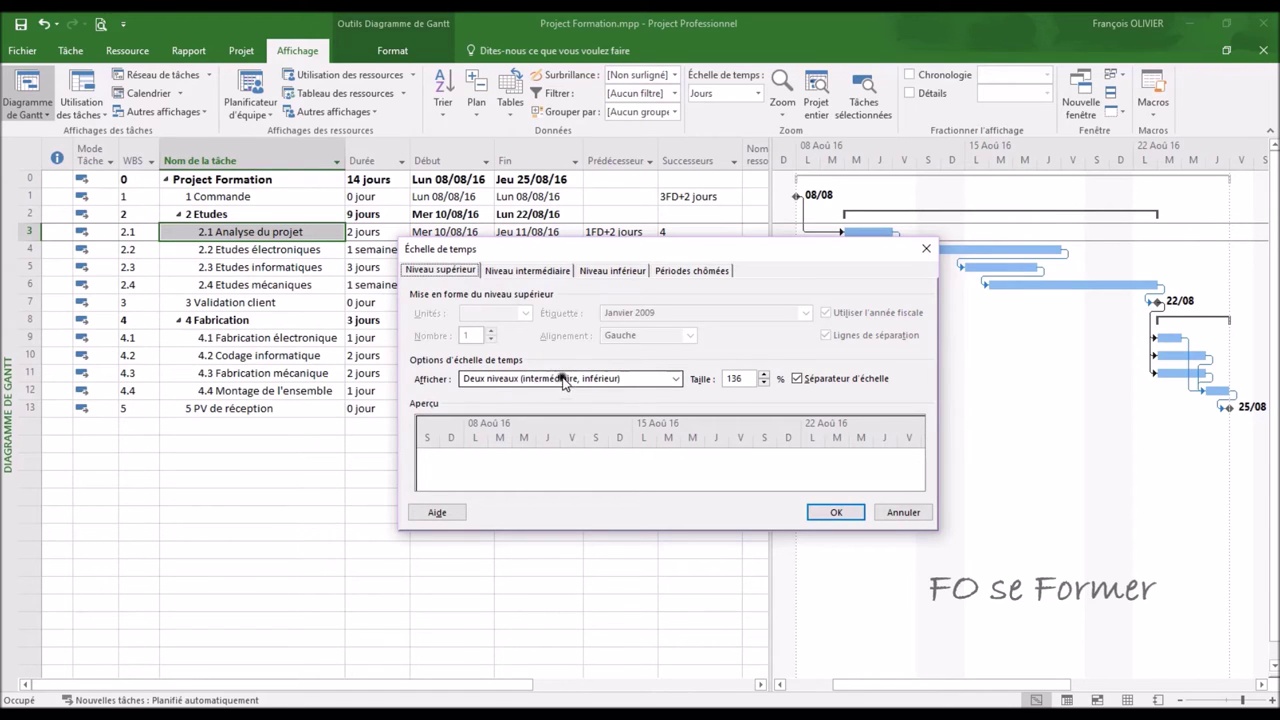
{"action": "left_click", "coordinate": [551, 271]}
{"action": "left_click", "coordinate": [612, 270]}
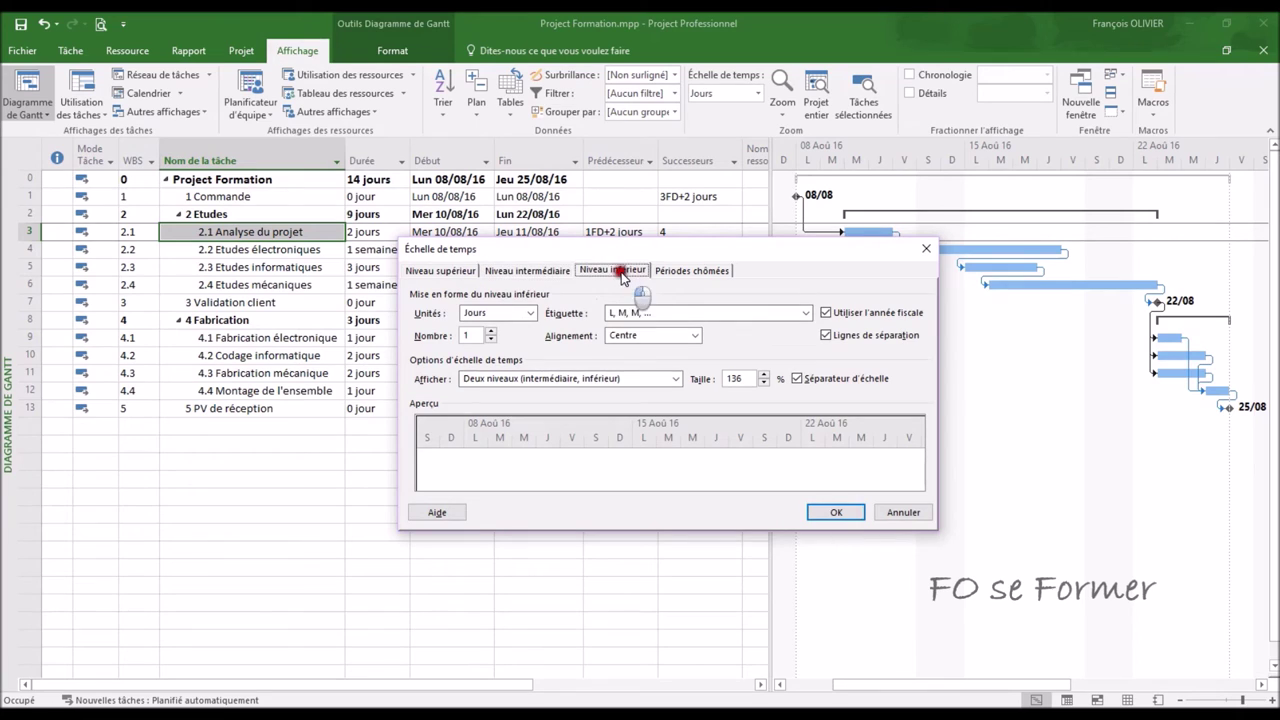
- Shade the non-working periods behind the Gantt task bars in the lightest blue theme tint and apply the change
{"action": "left_click", "coordinate": [701, 271]}
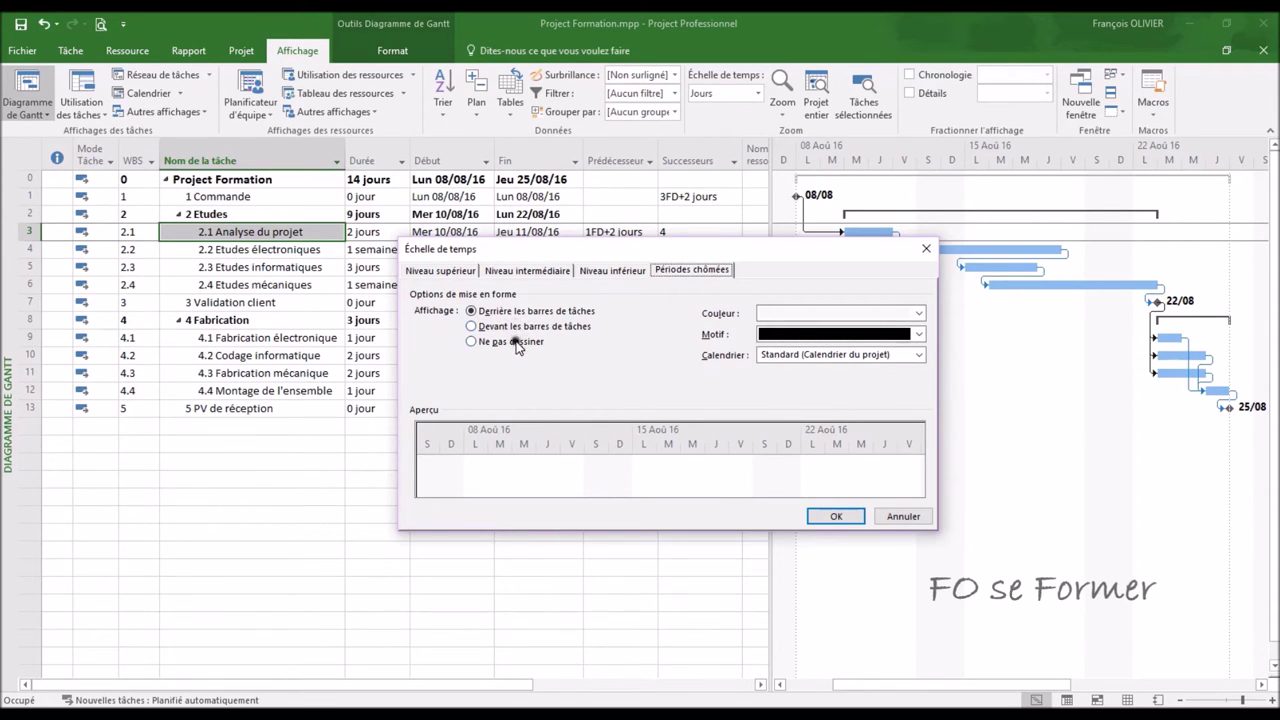
{"action": "left_click", "coordinate": [919, 313]}
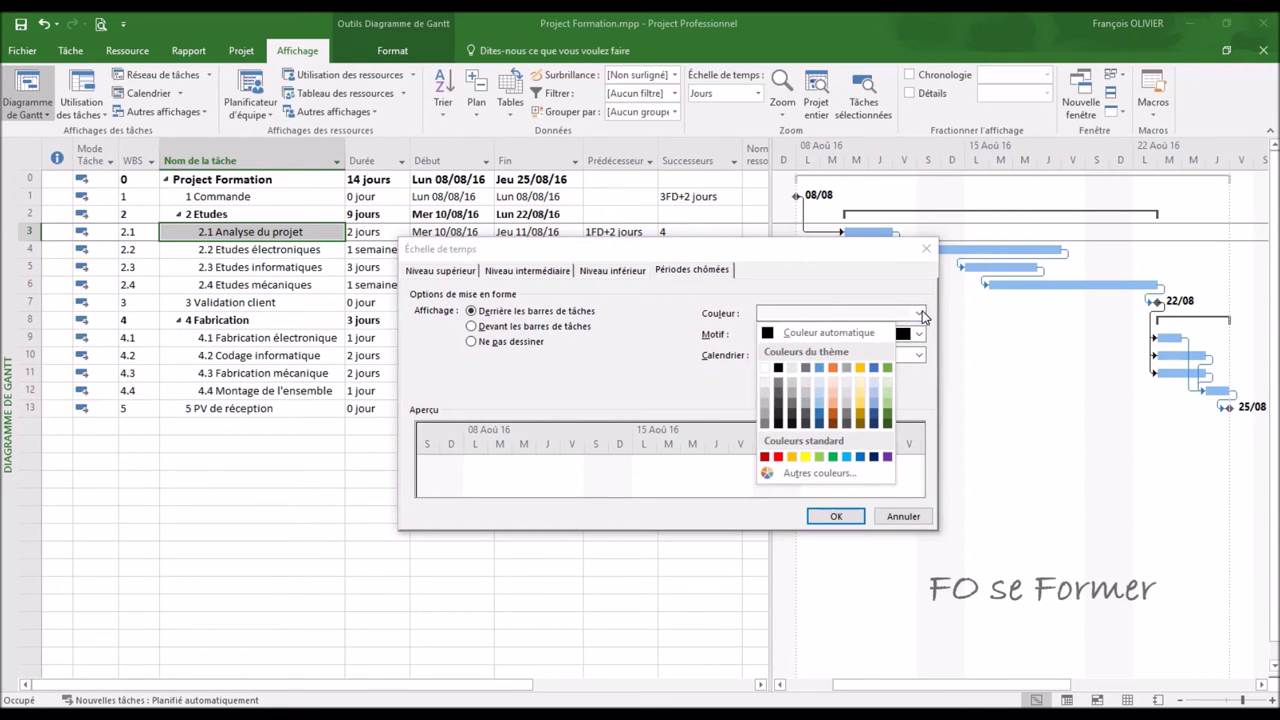
{"action": "left_click", "coordinate": [876, 396]}
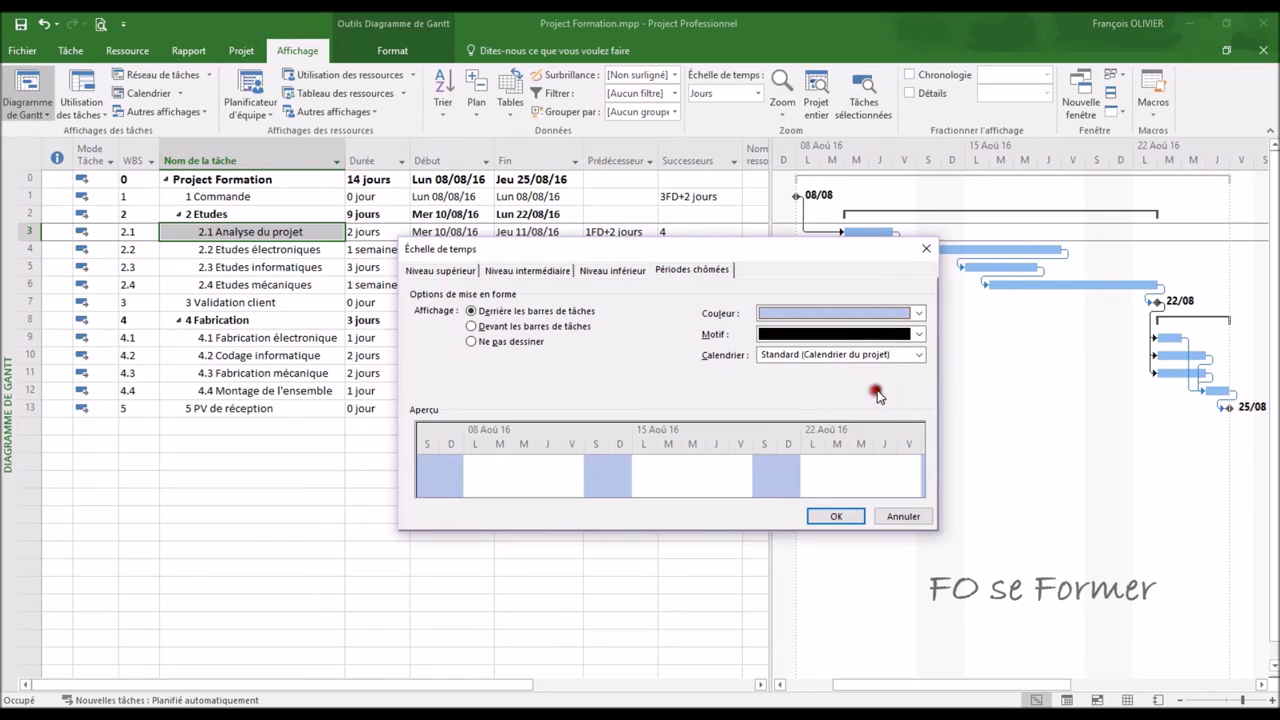
{"action": "left_click", "coordinate": [868, 313]}
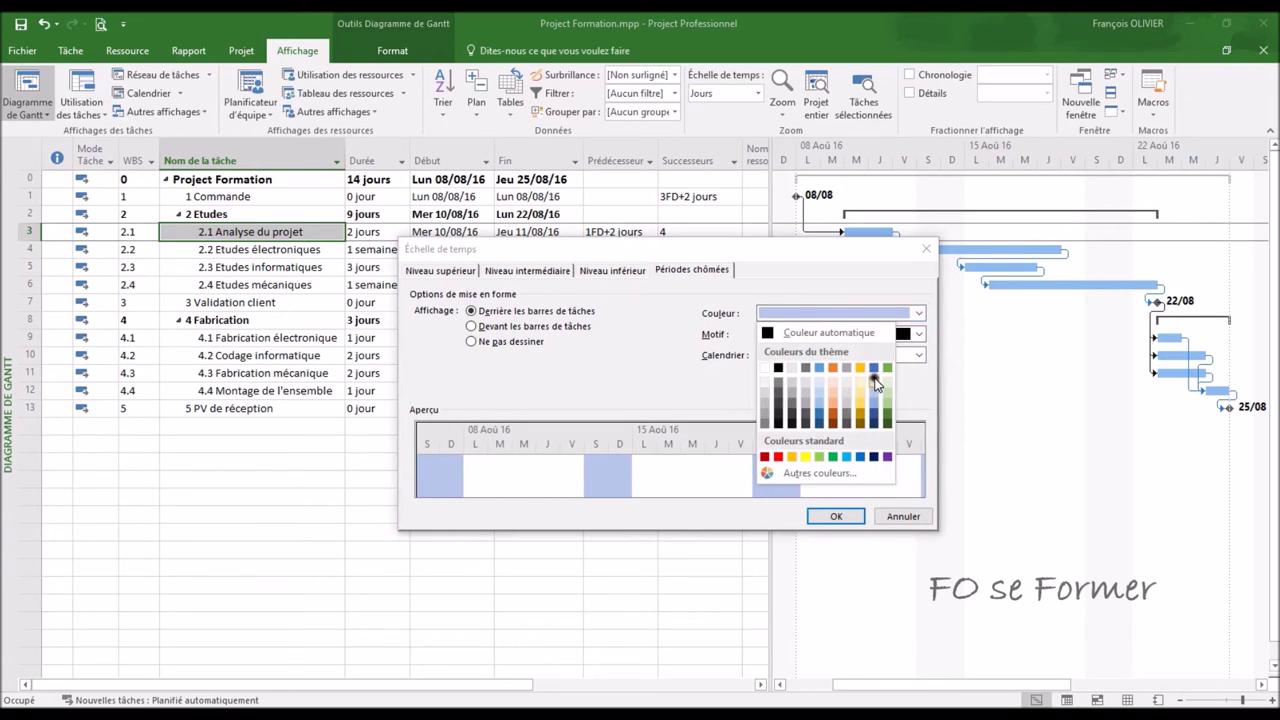
{"action": "left_click", "coordinate": [875, 382]}
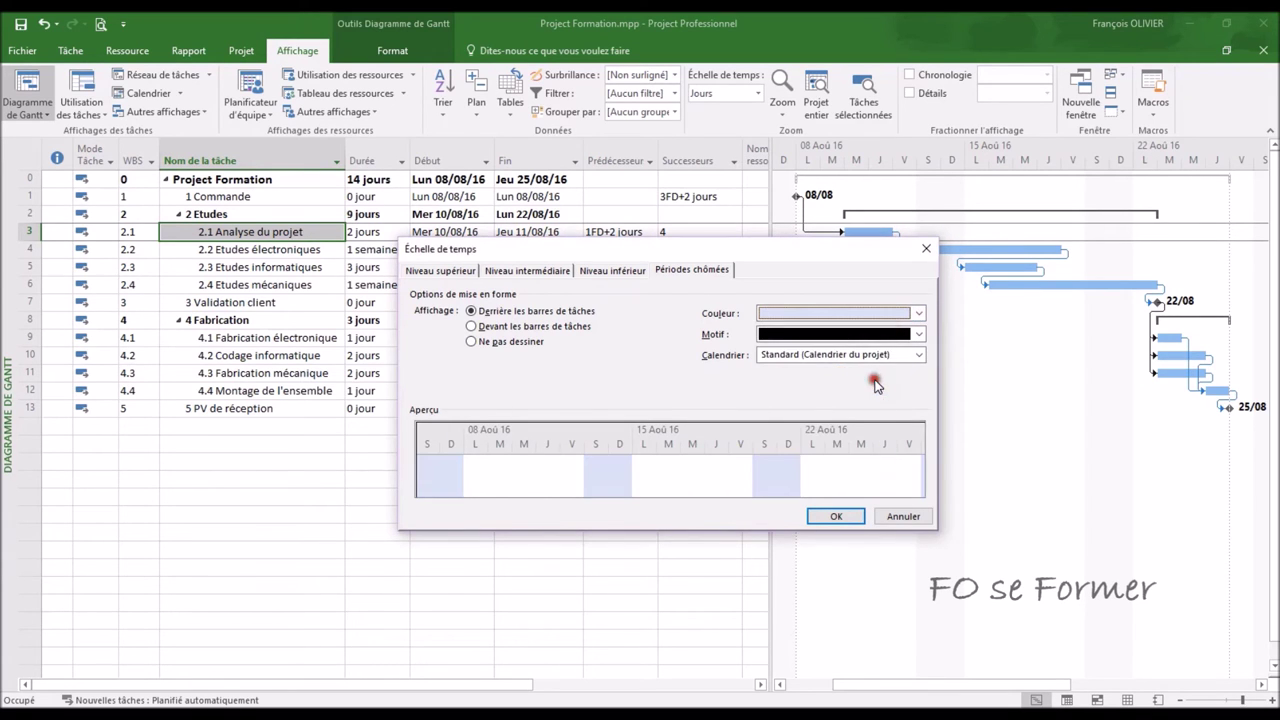
{"action": "left_click", "coordinate": [843, 516]}
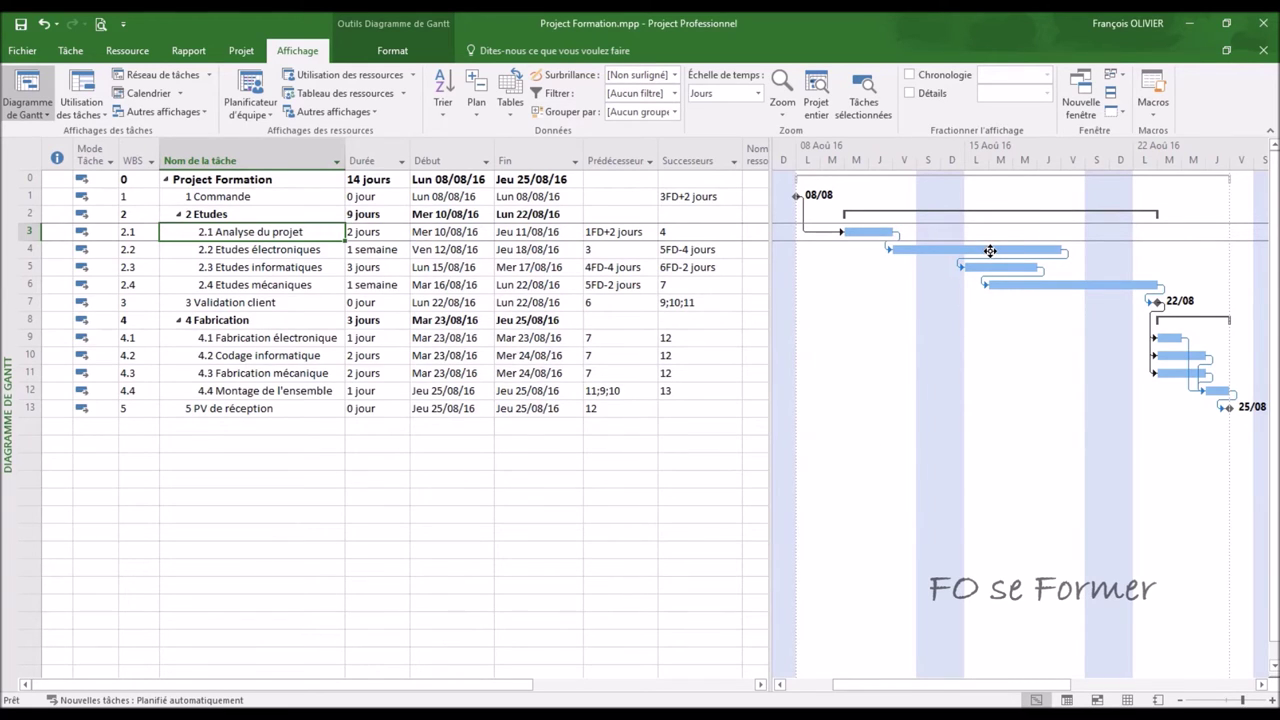
- Reopen the timescale settings and try the one-tier (intermédiaire) and two-tier (intermédiaire, inférieur) displays
{"action": "right_click", "coordinate": [966, 163]}
{"action": "left_click", "coordinate": [1012, 166]}
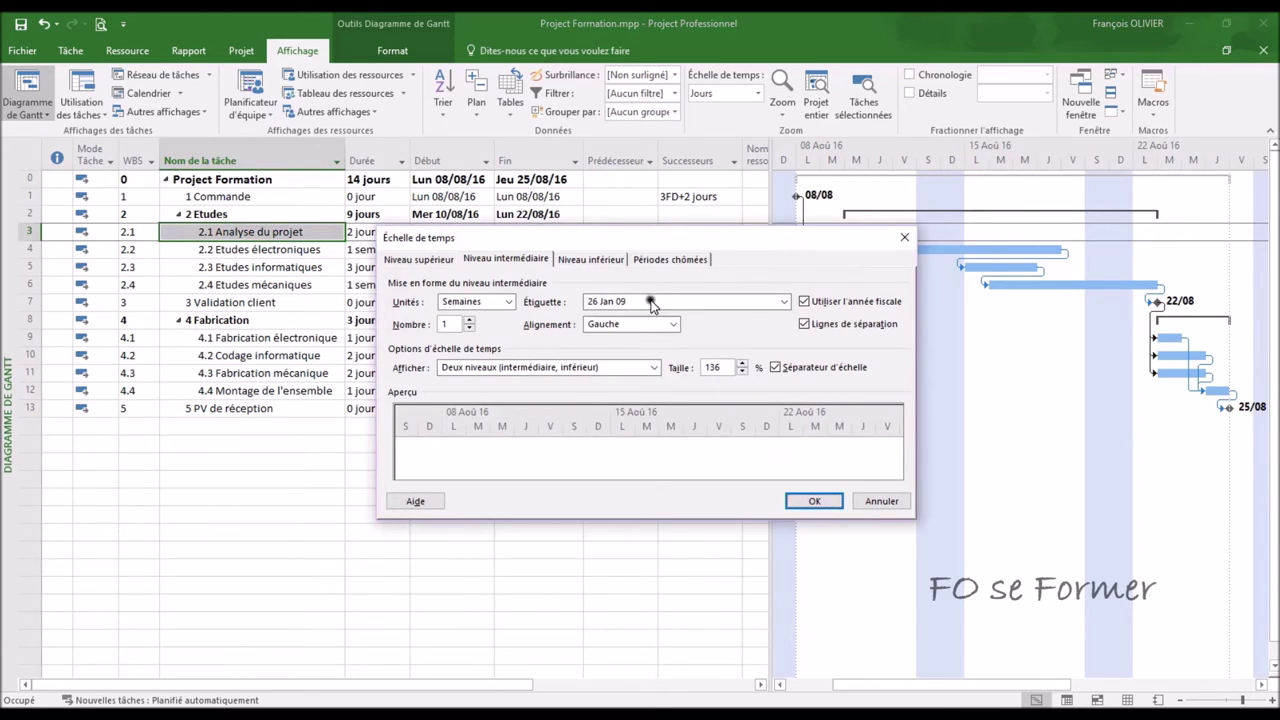
{"action": "left_click", "coordinate": [520, 261]}
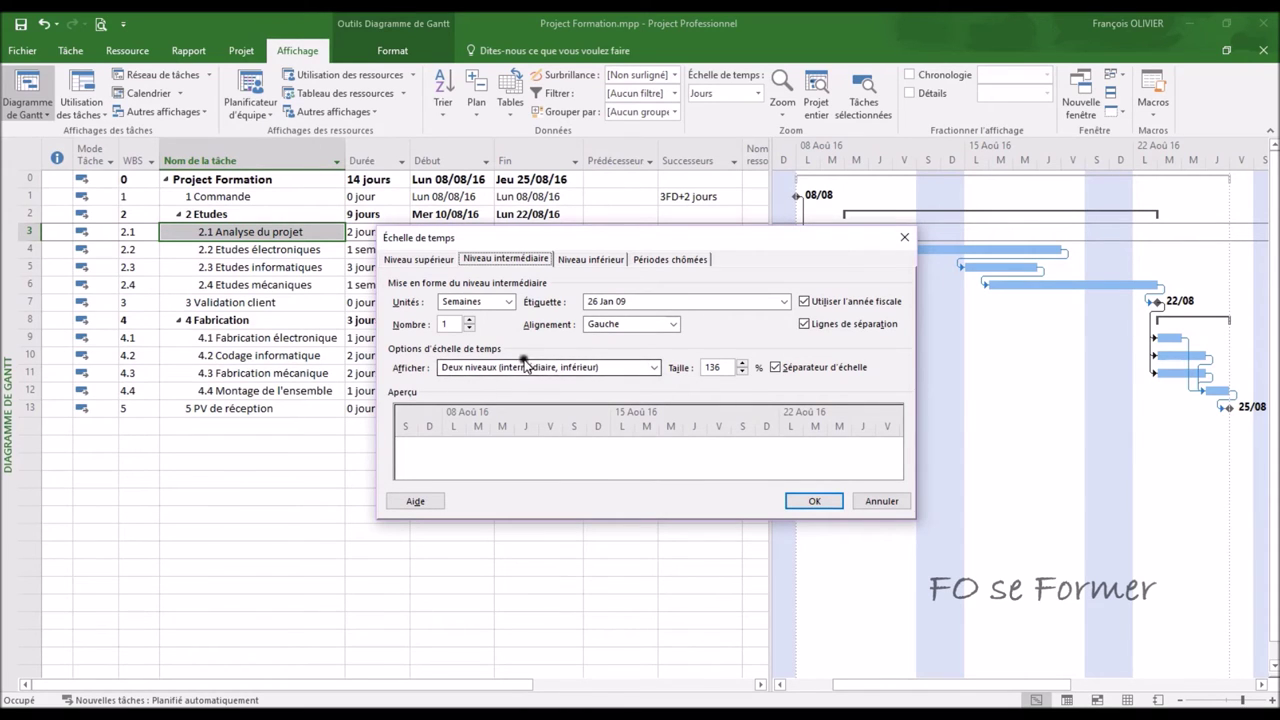
{"action": "left_click", "coordinate": [654, 368]}
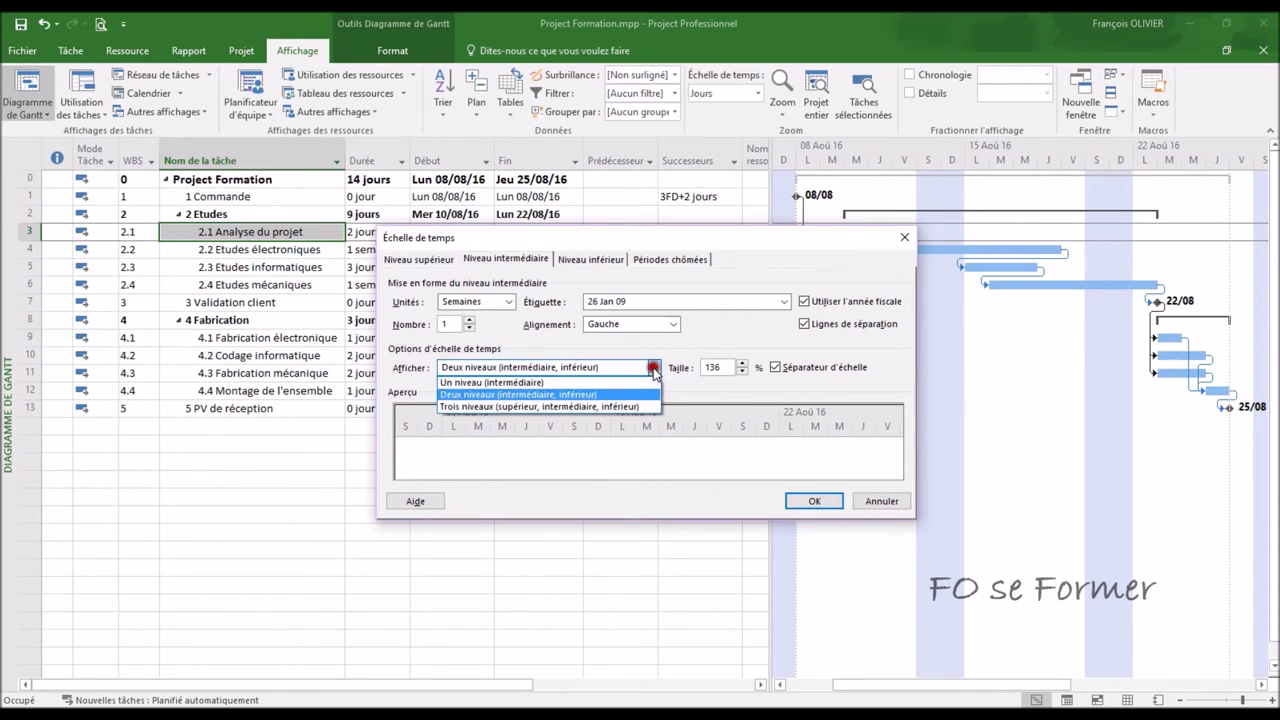
{"action": "left_click", "coordinate": [632, 383]}
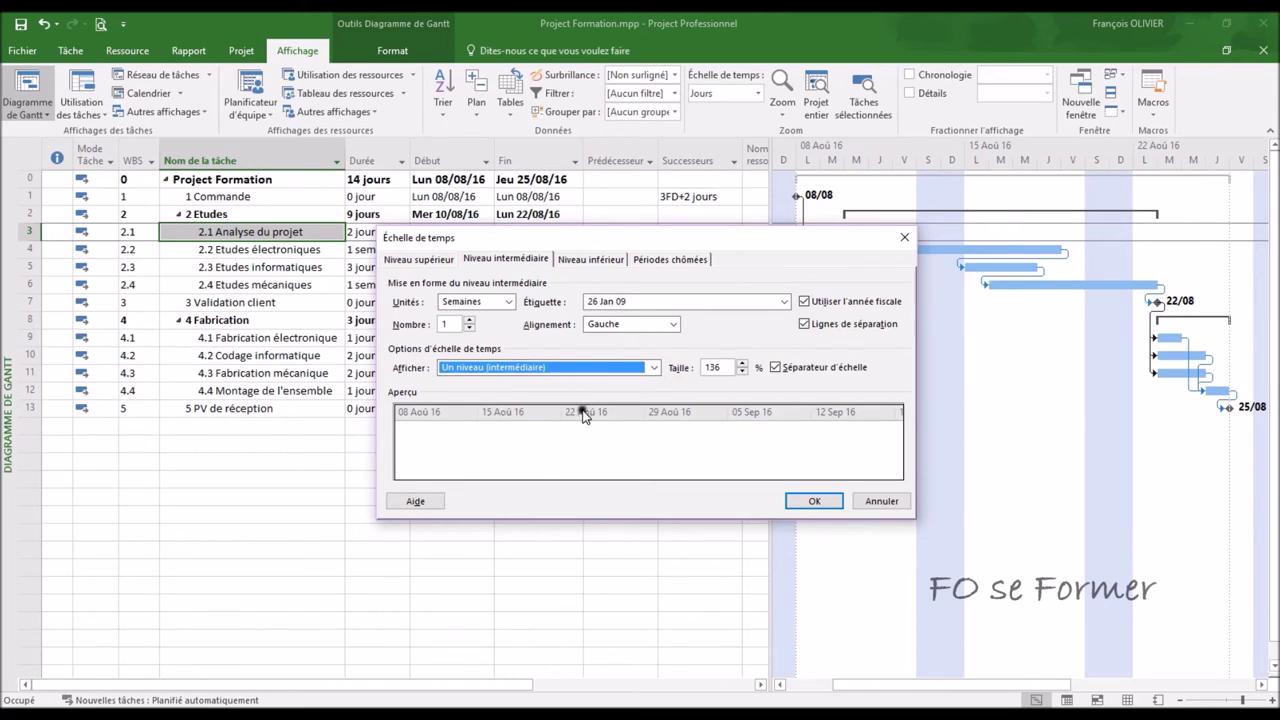
{"action": "left_click", "coordinate": [651, 370]}
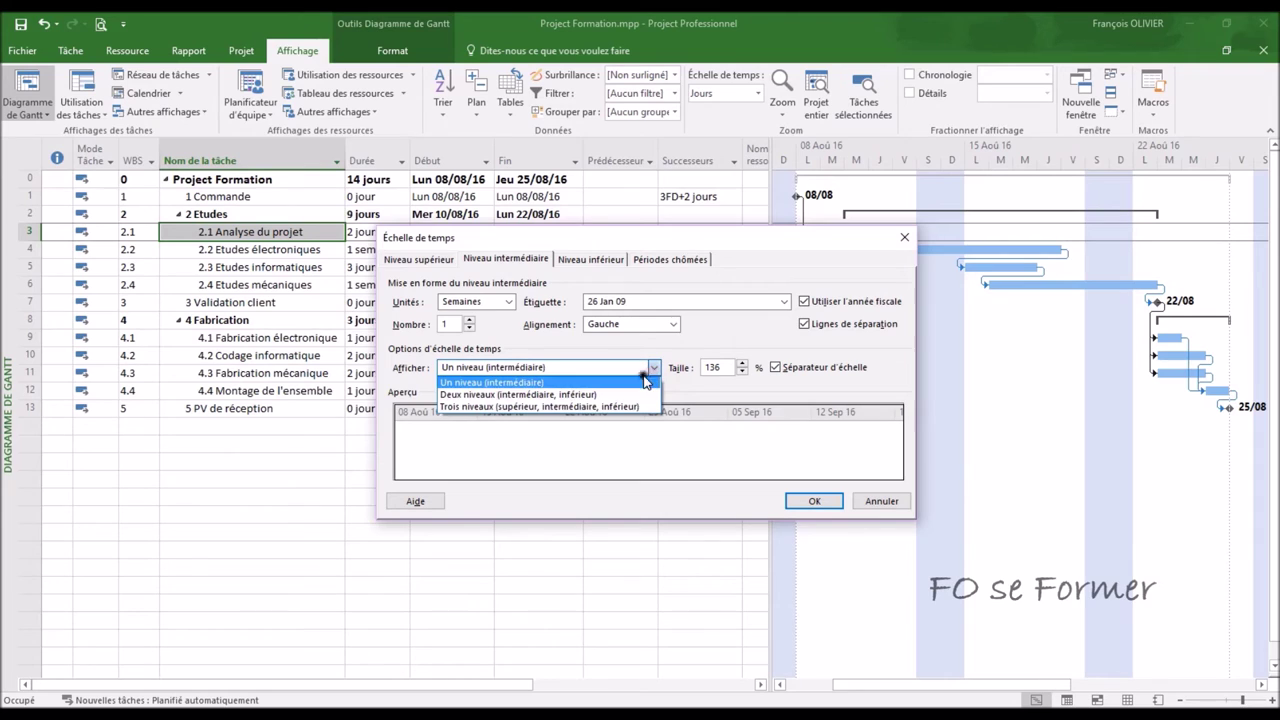
{"action": "left_click", "coordinate": [626, 396]}
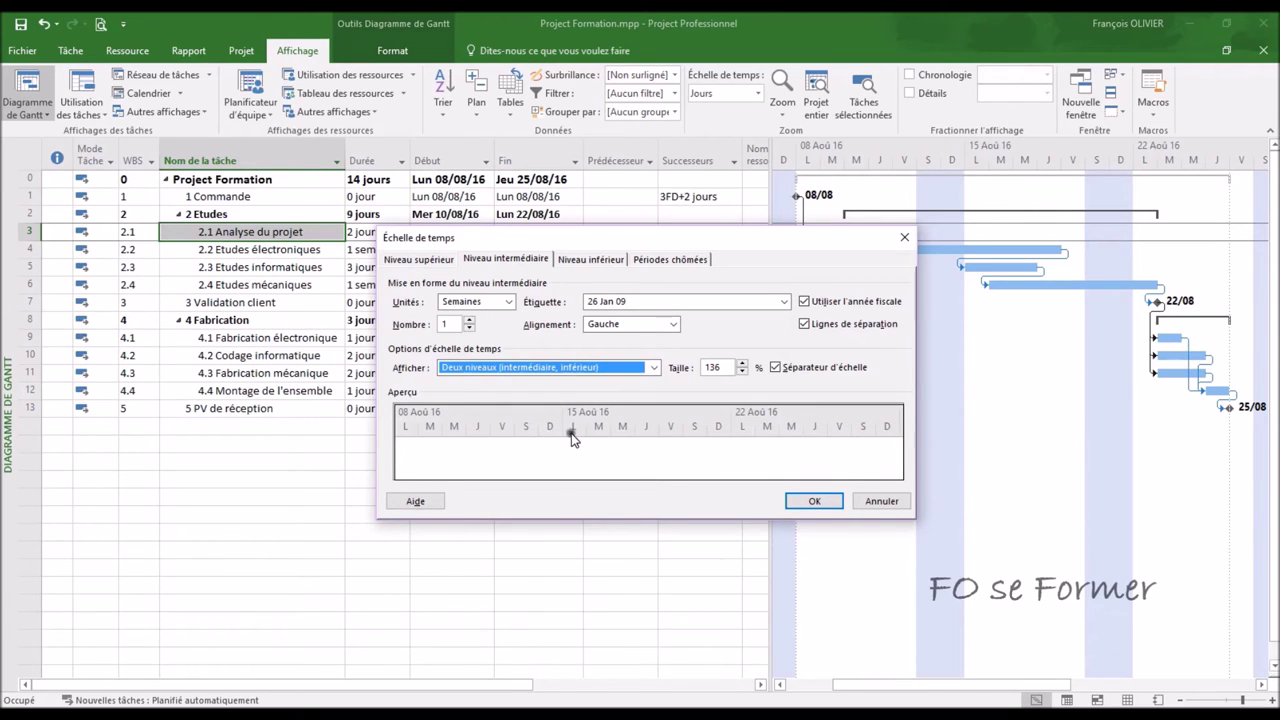
- Display three timescale tiers (supérieur, intermédiaire, inférieur) with Mois as the upper tier's unit
{"action": "left_click", "coordinate": [653, 369]}
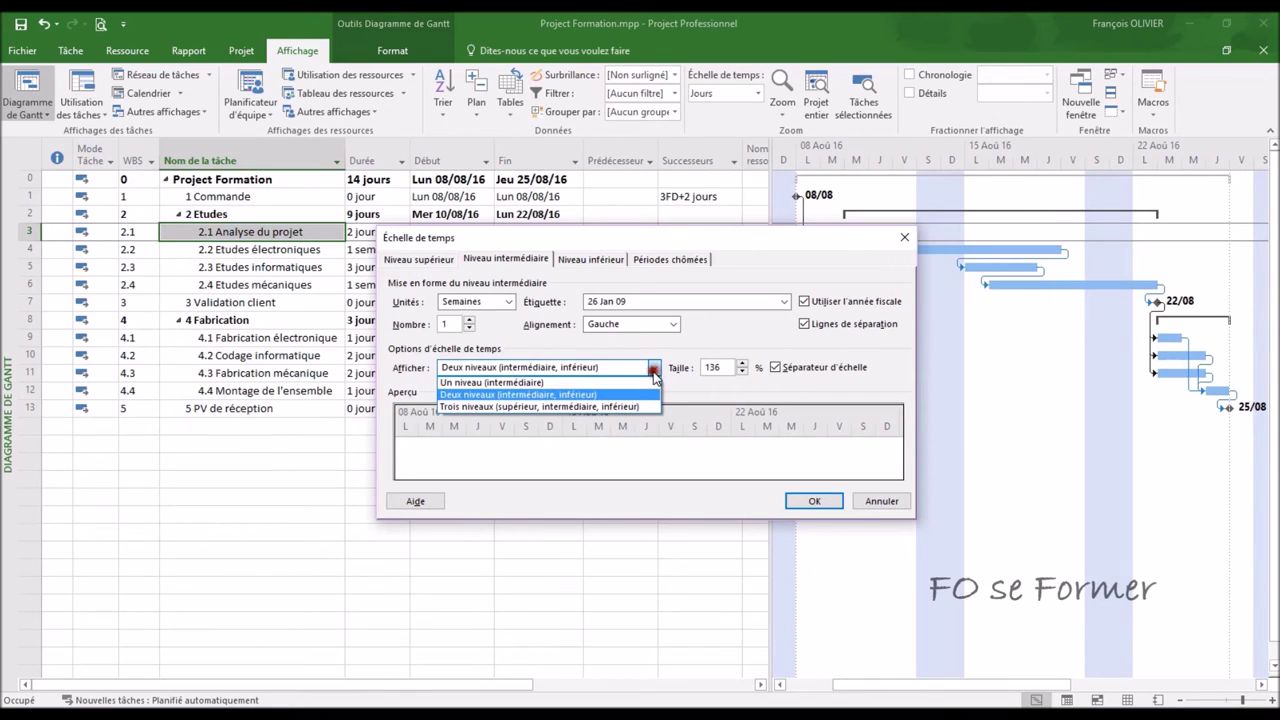
{"action": "left_click", "coordinate": [627, 406]}
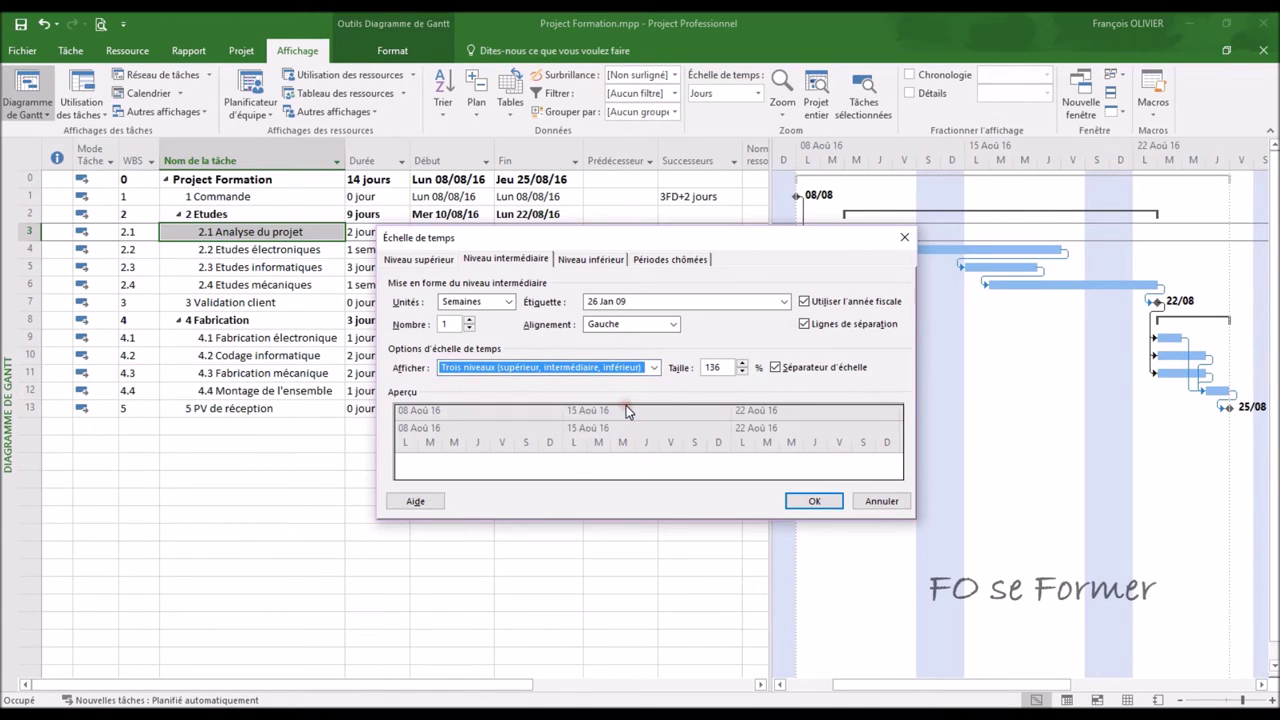
{"action": "left_click", "coordinate": [443, 262]}
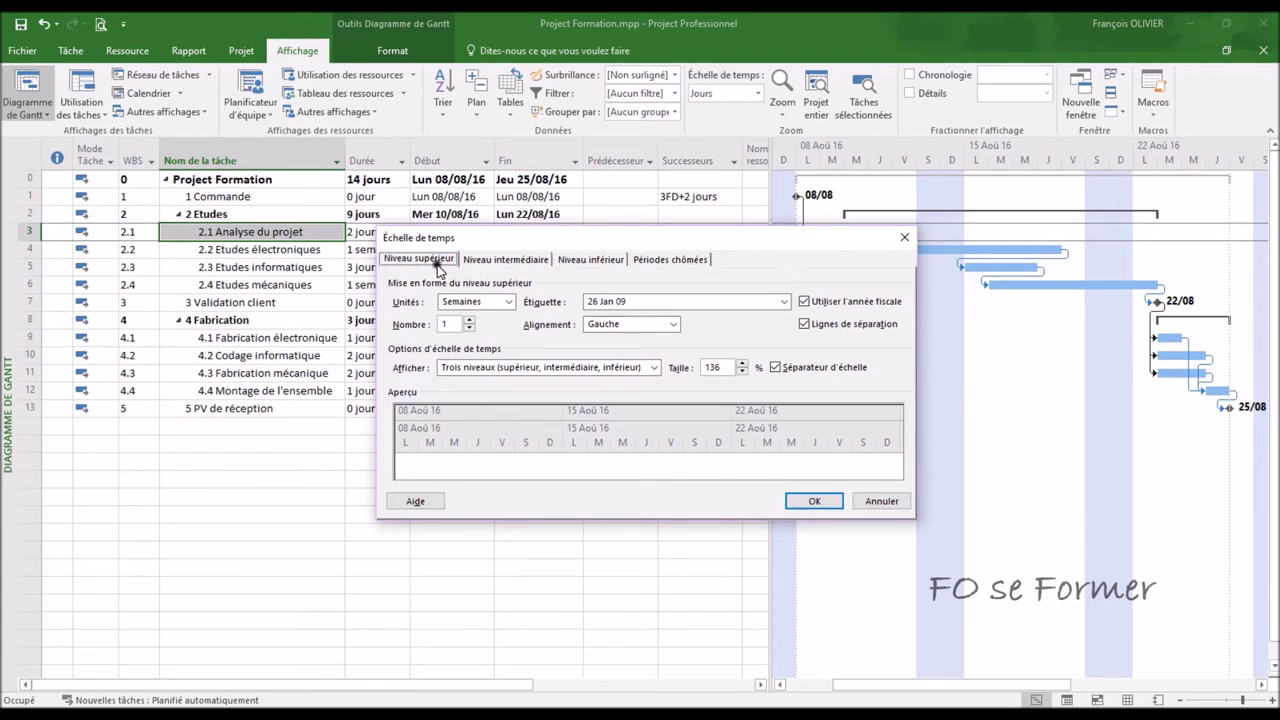
{"action": "left_click", "coordinate": [512, 301]}
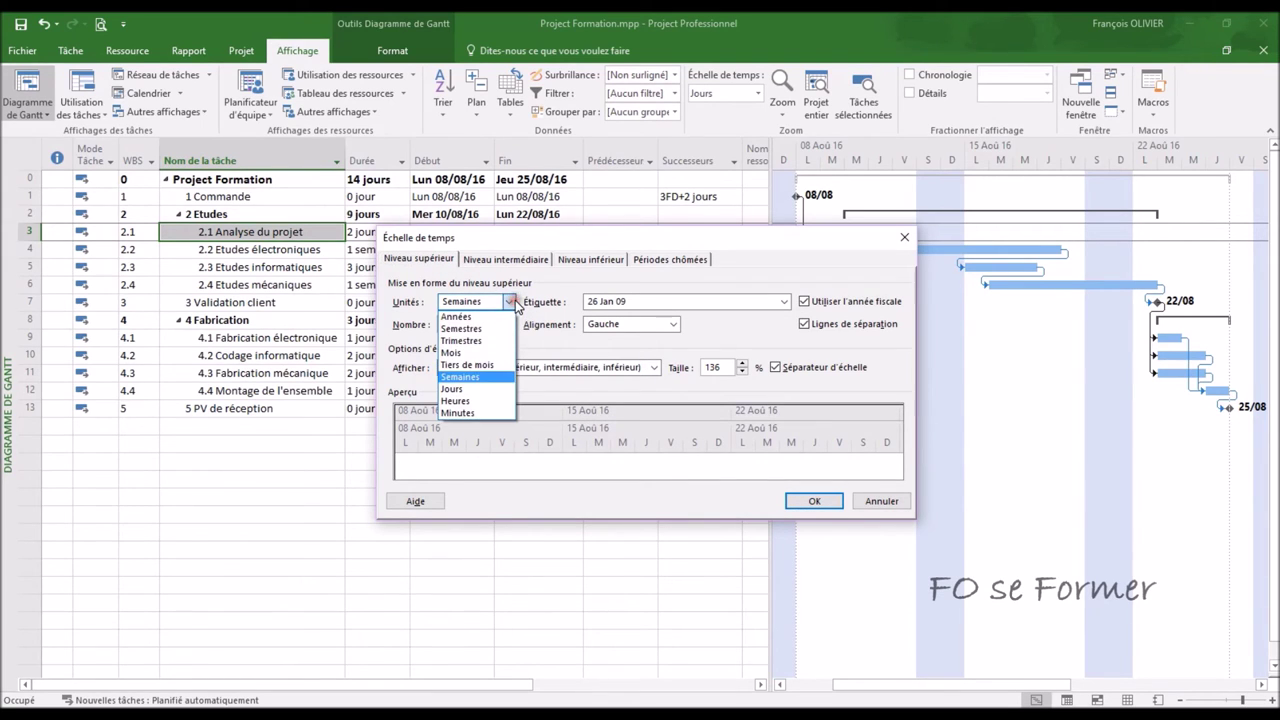
{"action": "left_click", "coordinate": [473, 352]}
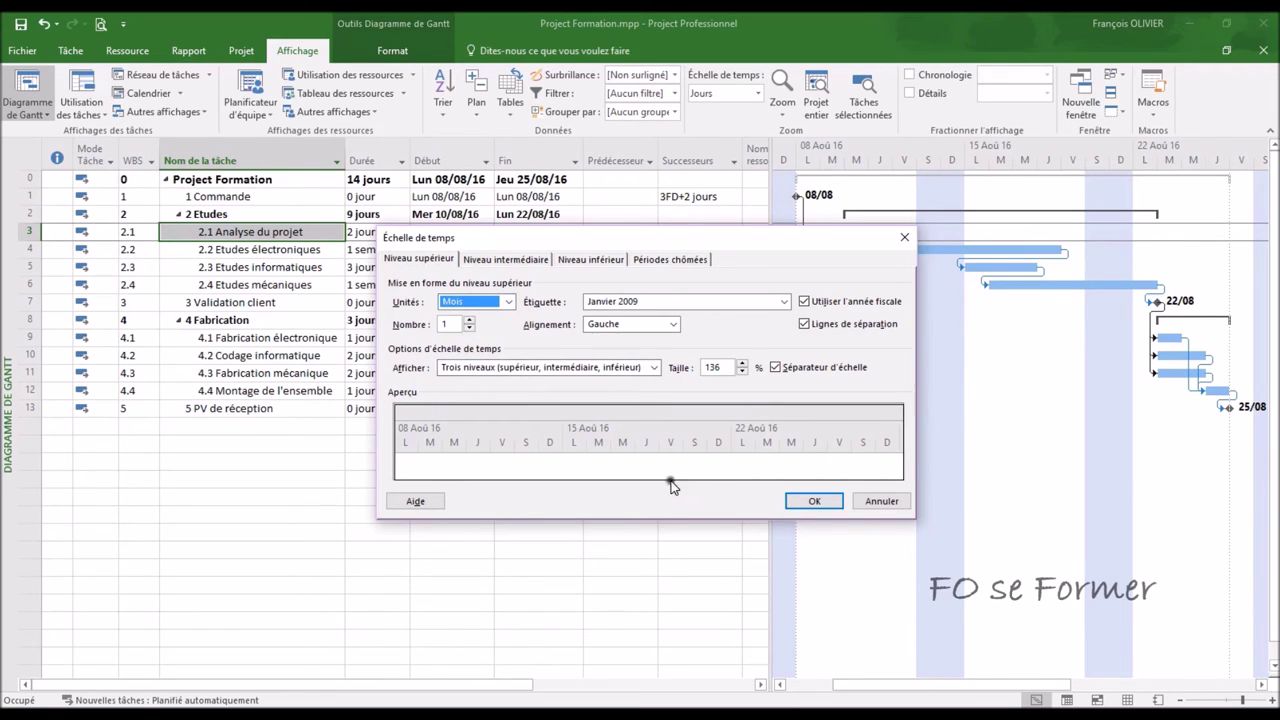
{"action": "left_click", "coordinate": [808, 498]}
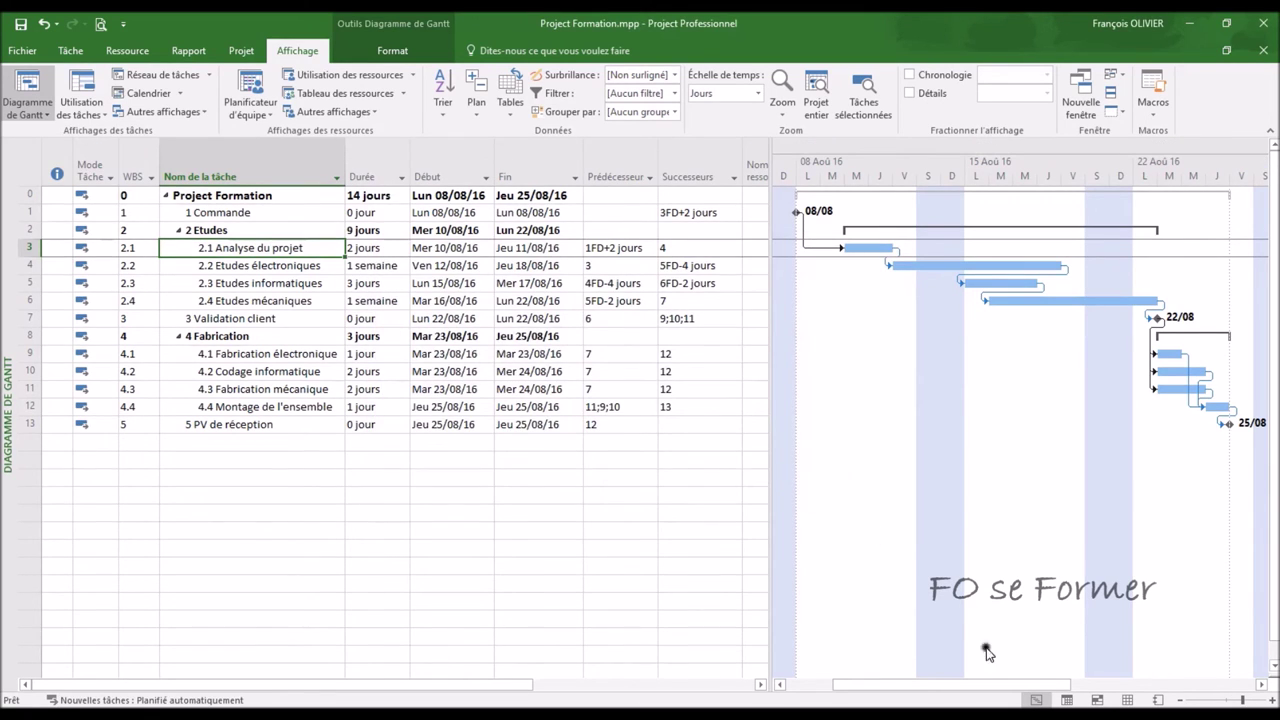
- Examine the month headings along the Gantt timeline and fit the entire project back into the chart
{"action": "left_click_drag", "start_coordinate": [1005, 694], "coordinate": [1175, 686]}
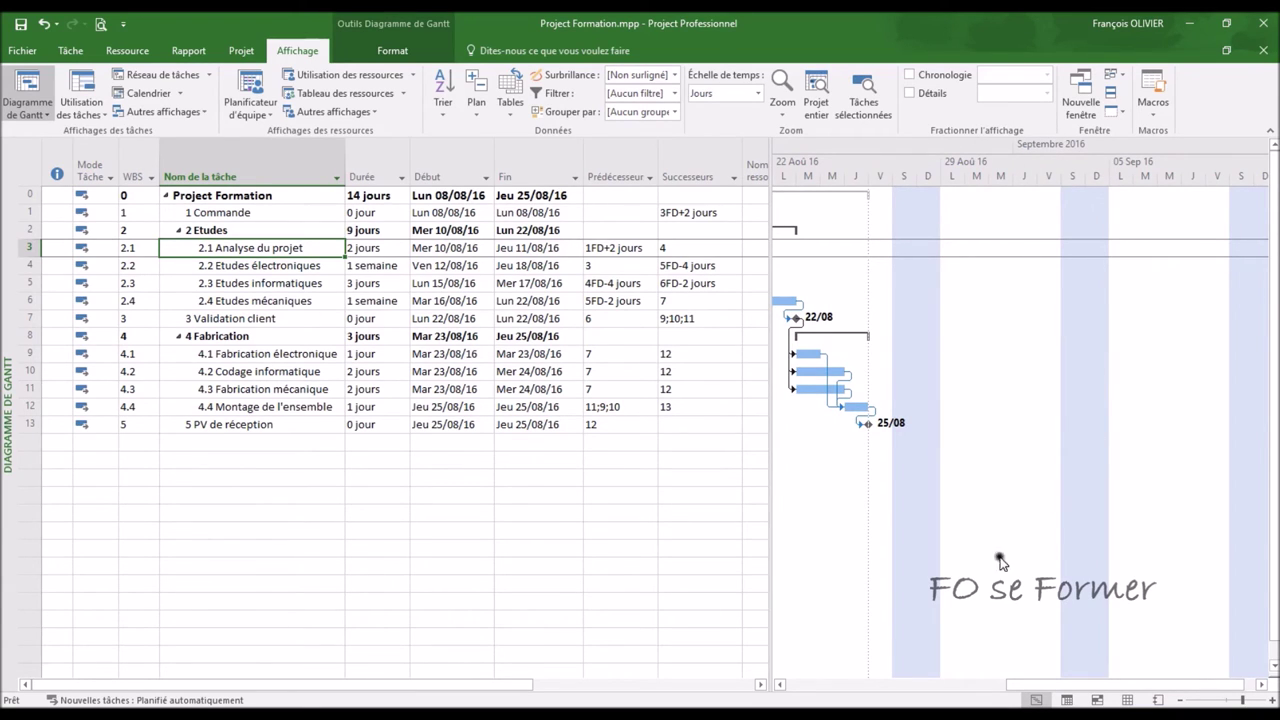
{"action": "left_click_drag", "start_coordinate": [1050, 684], "coordinate": [780, 678]}
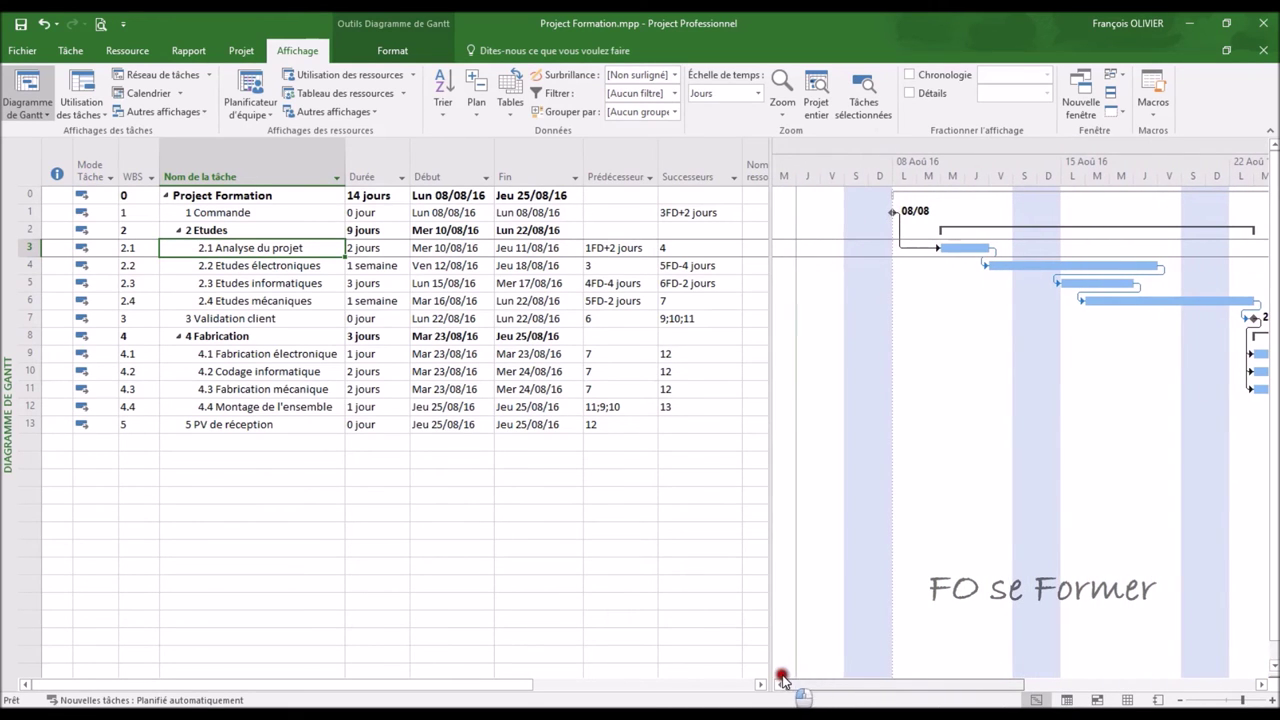
{"action": "left_click", "coordinate": [760, 685]}
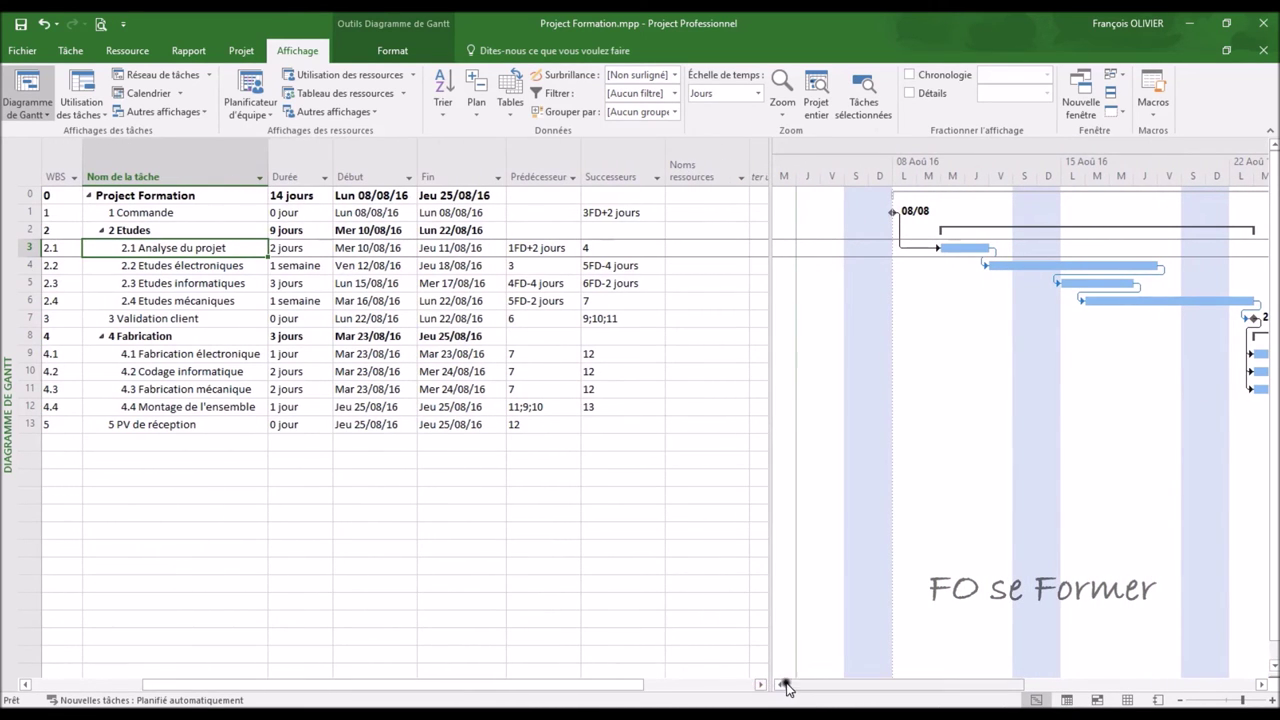
{"action": "left_click", "coordinate": [779, 685]}
{"action": "left_click", "coordinate": [779, 685]}
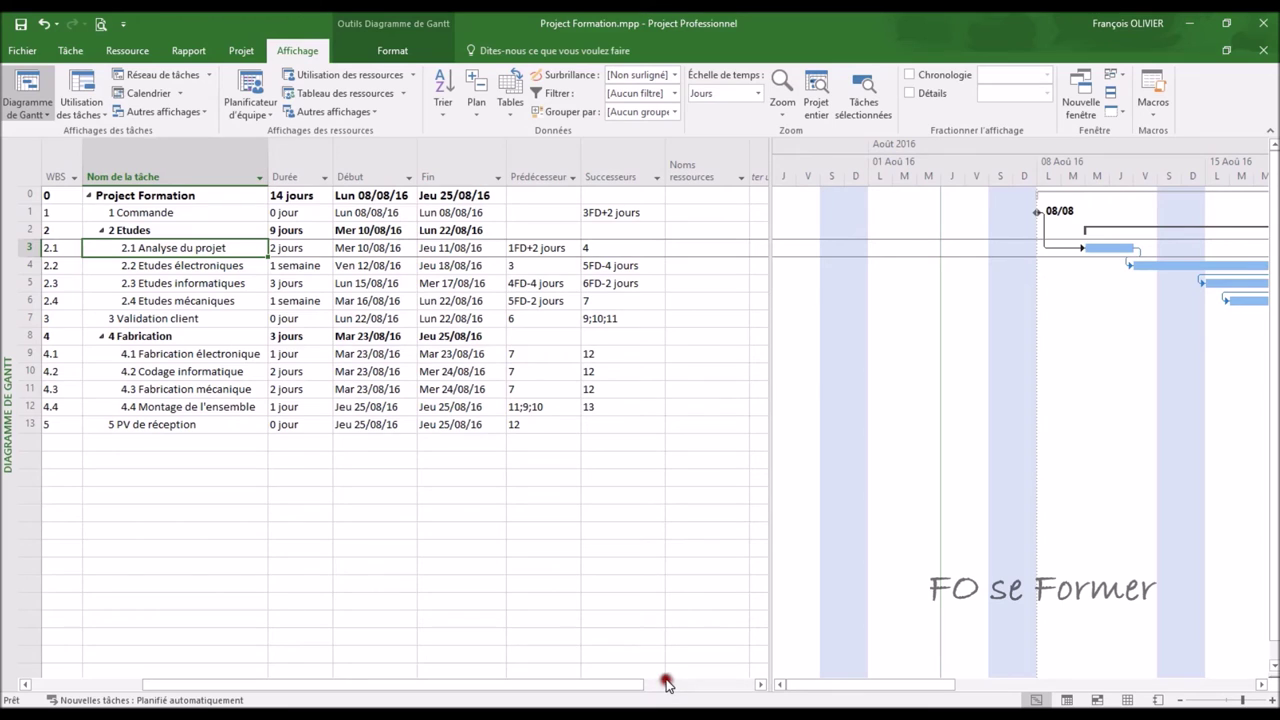
{"action": "left_click_drag", "start_coordinate": [666, 686], "coordinate": [443, 686]}
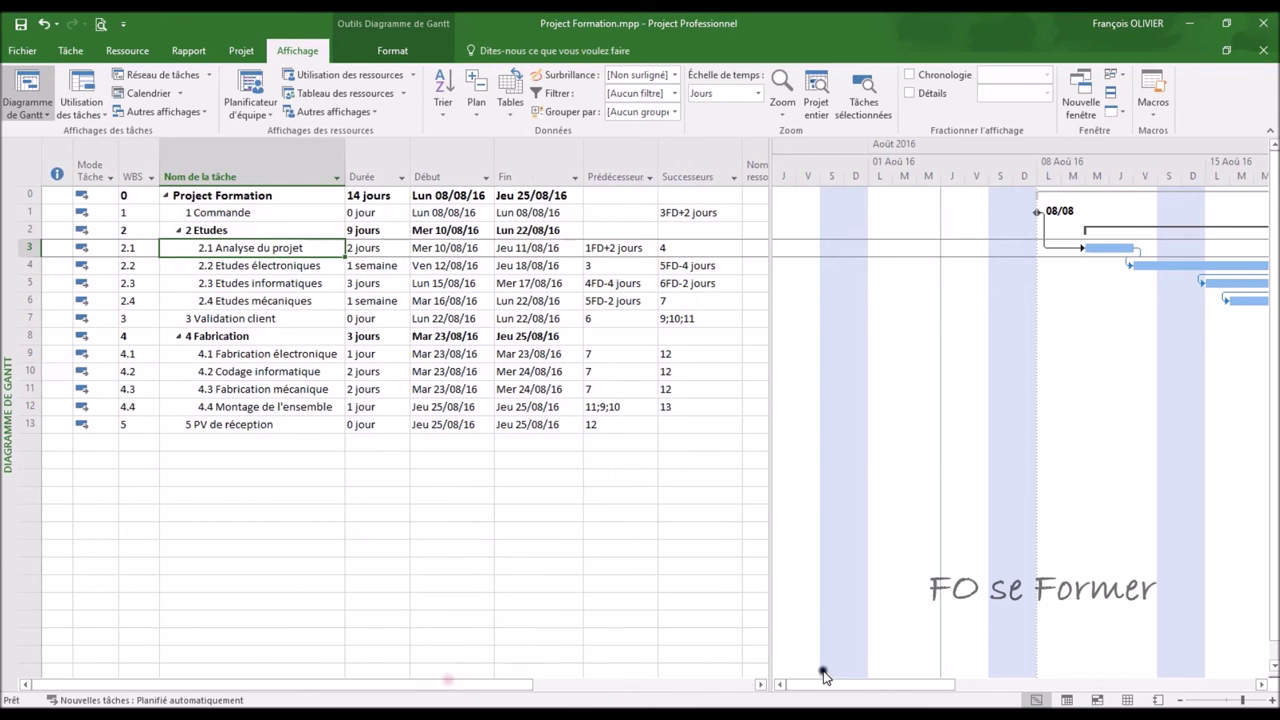
{"action": "left_click_drag", "start_coordinate": [832, 690], "coordinate": [829, 686]}
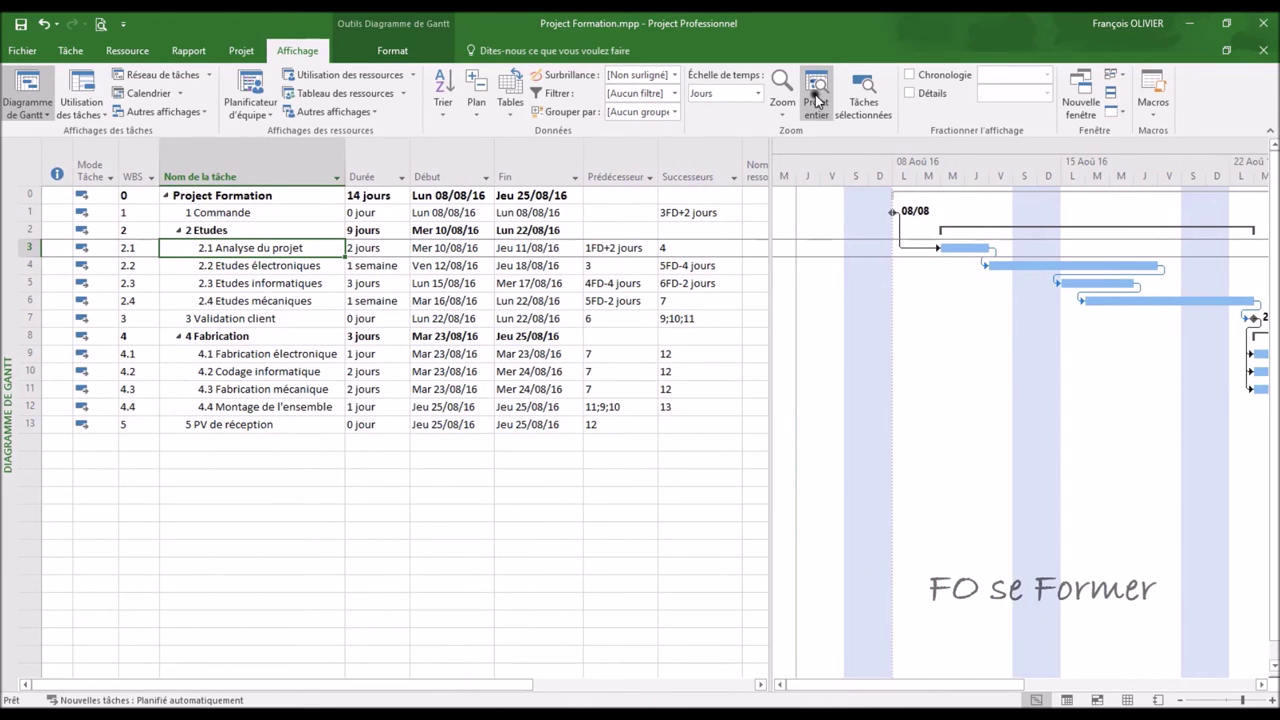
{"action": "left_click", "coordinate": [815, 95]}
- Reopen the timescale settings and set the display to Deux niveaux (intermédiaire, inférieur)
{"action": "right_click", "coordinate": [872, 148]}
{"action": "left_click", "coordinate": [906, 157]}
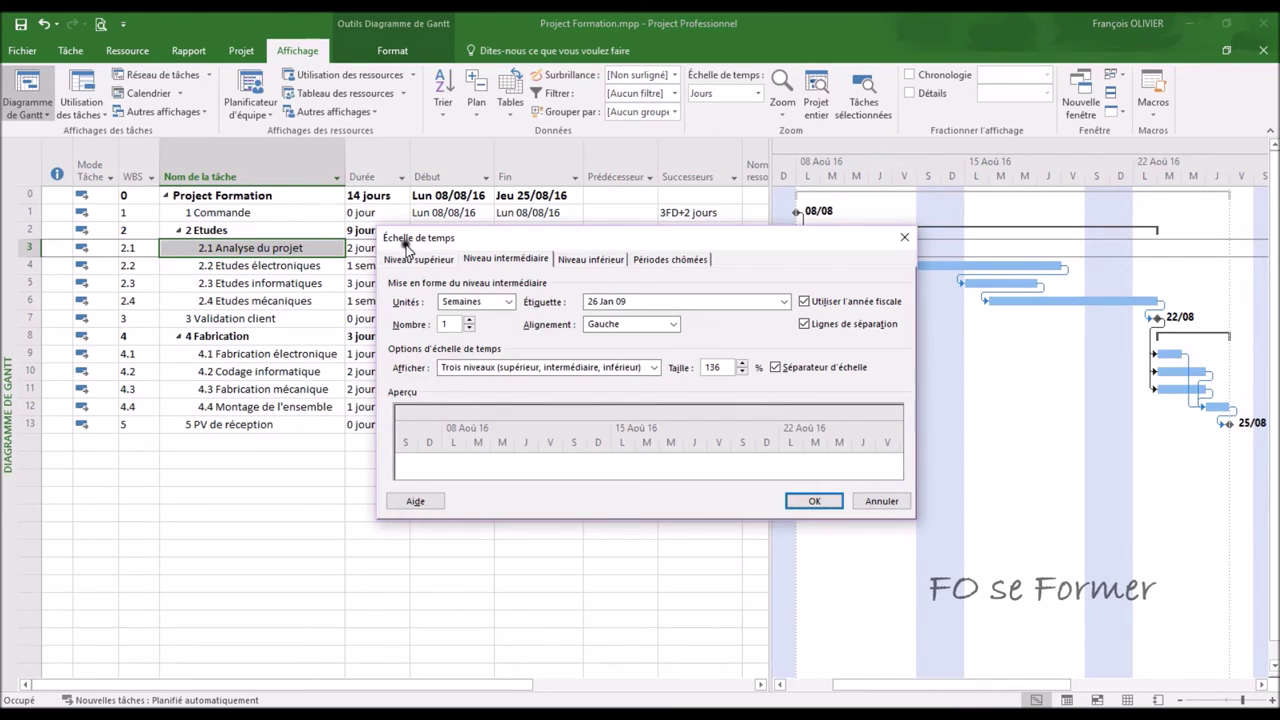
{"action": "left_click", "coordinate": [418, 259]}
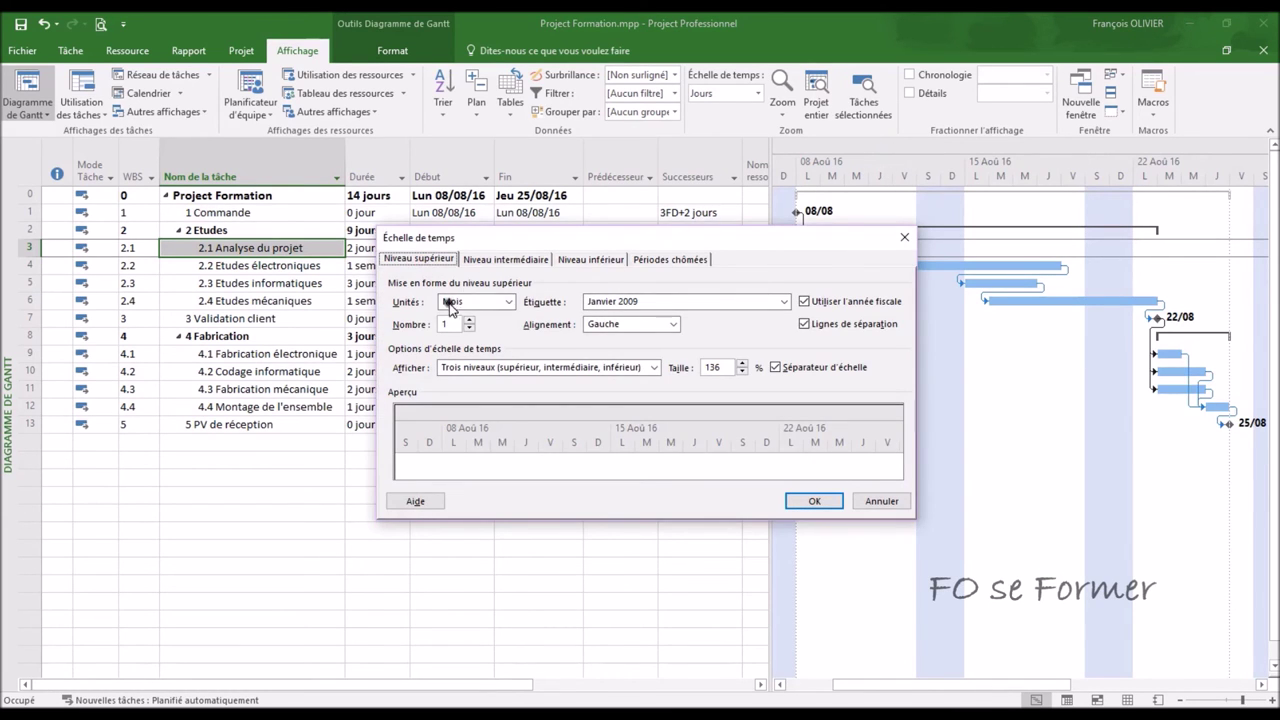
{"action": "left_click", "coordinate": [654, 368]}
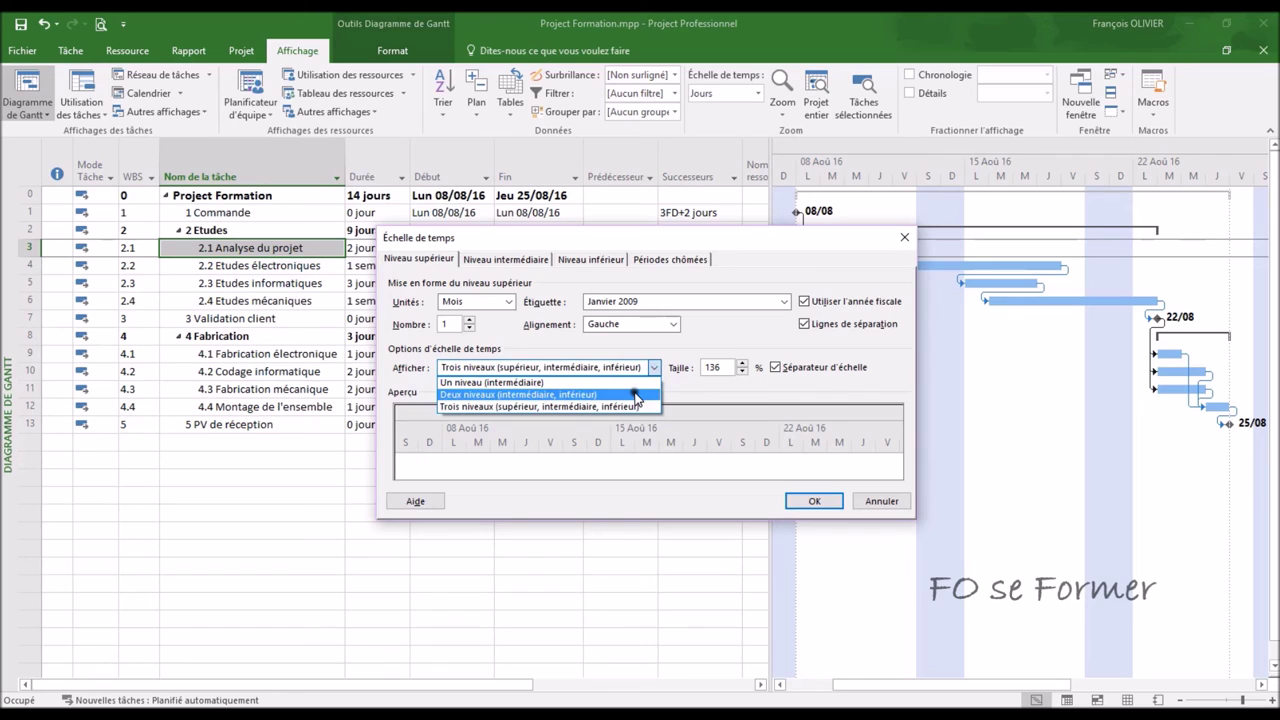
{"action": "left_click", "coordinate": [600, 394]}
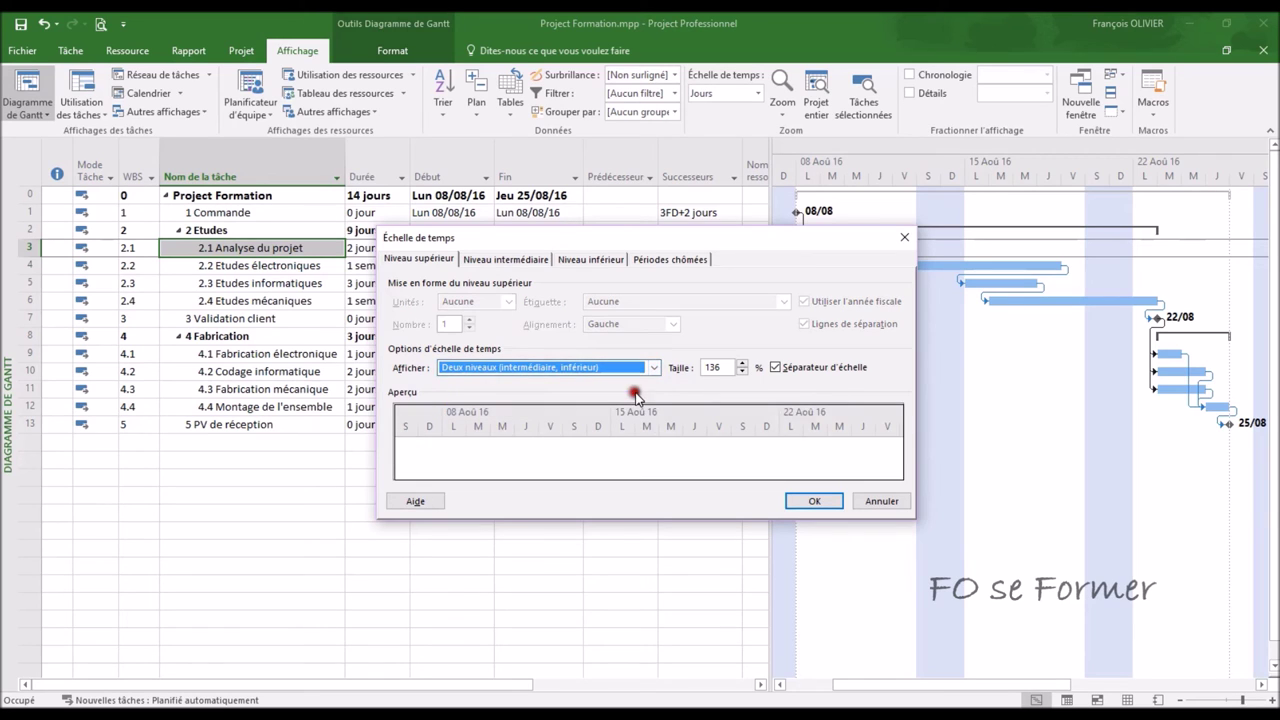
- Set the middle tier's label to the week-number format "1, 2, ... 52,1,2,..." and apply the timescale settings
{"action": "left_click", "coordinate": [516, 260]}
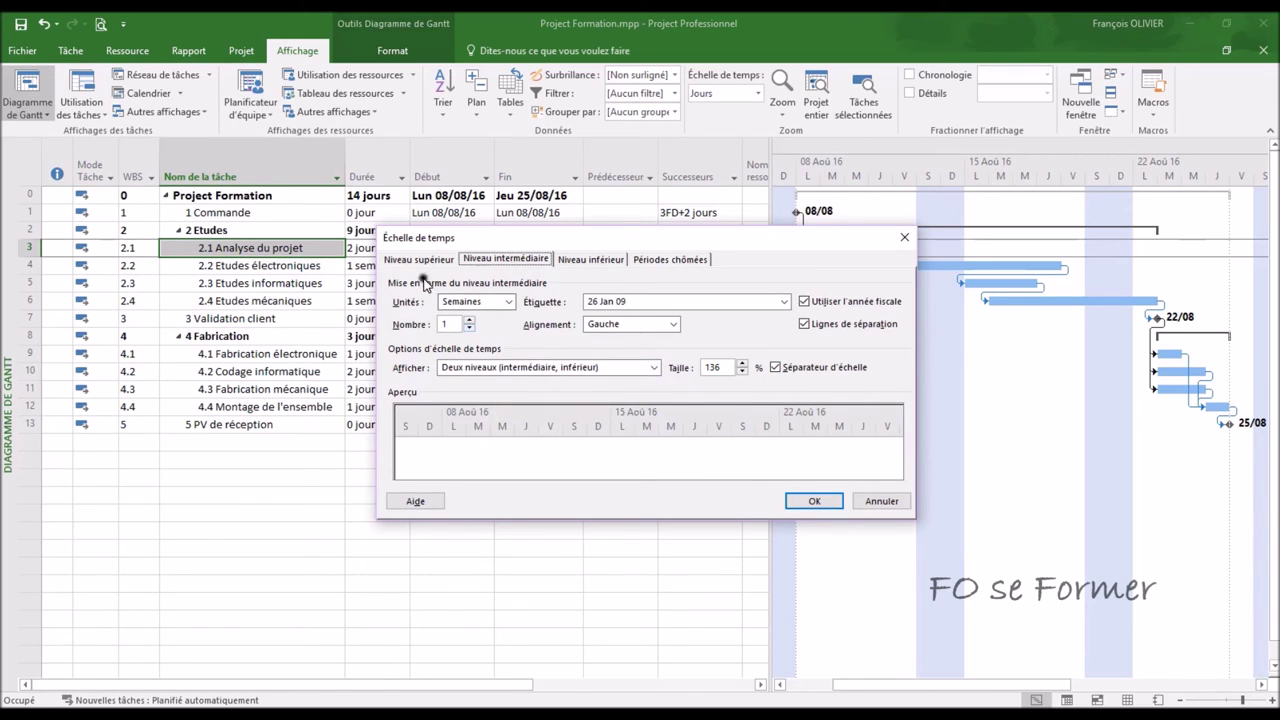
{"action": "left_click", "coordinate": [597, 260]}
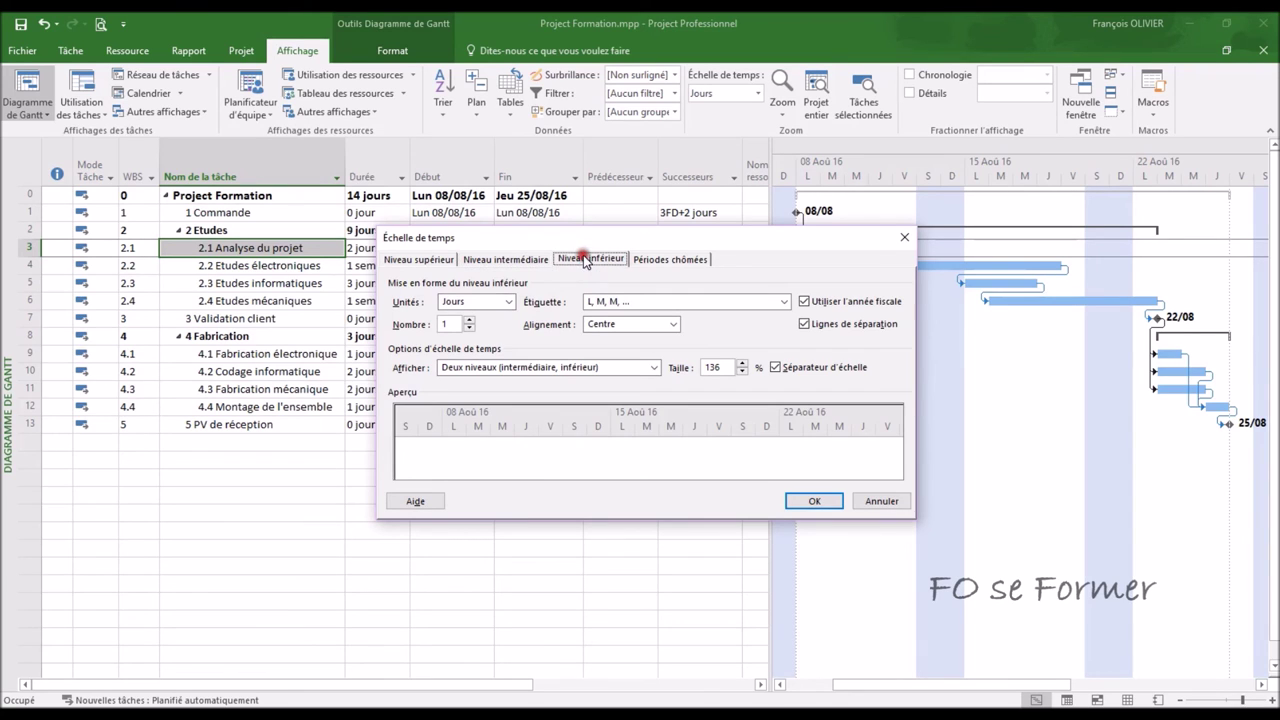
{"action": "left_click", "coordinate": [525, 262]}
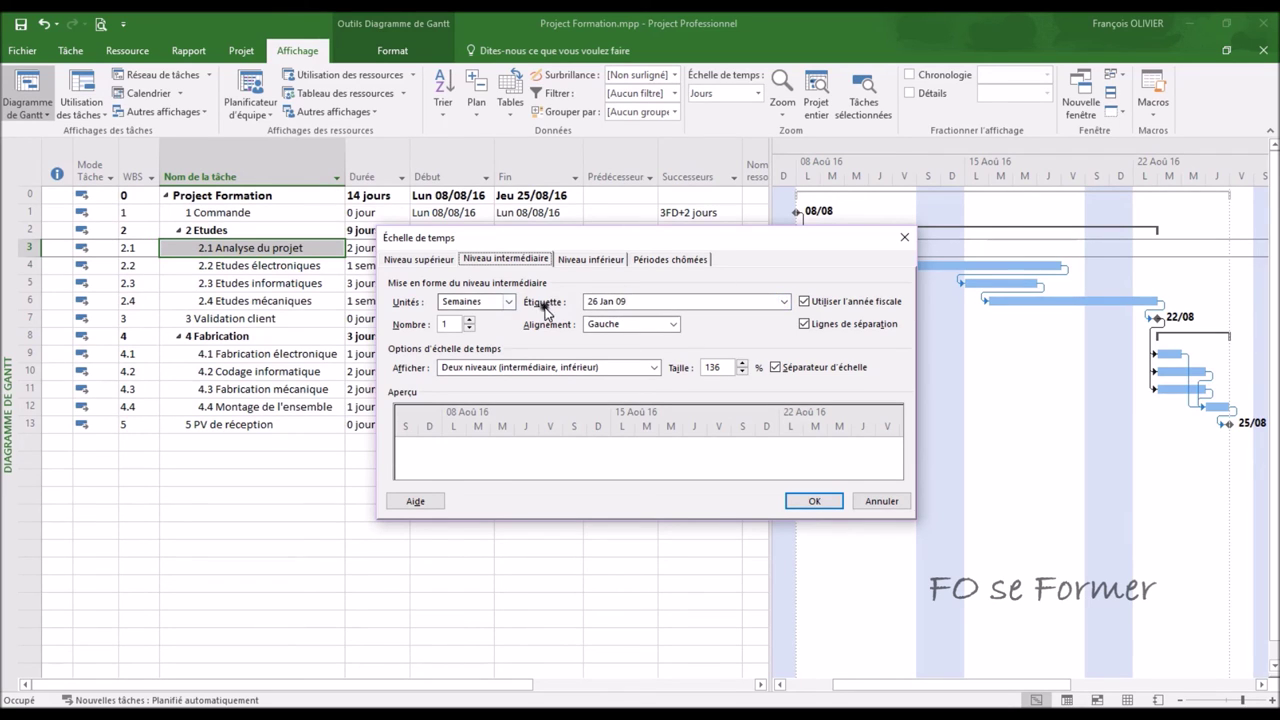
{"action": "left_click", "coordinate": [787, 302]}
{"action": "left_click", "coordinate": [785, 343]}
{"action": "left_click_drag", "start_coordinate": [785, 343], "coordinate": [787, 428]}
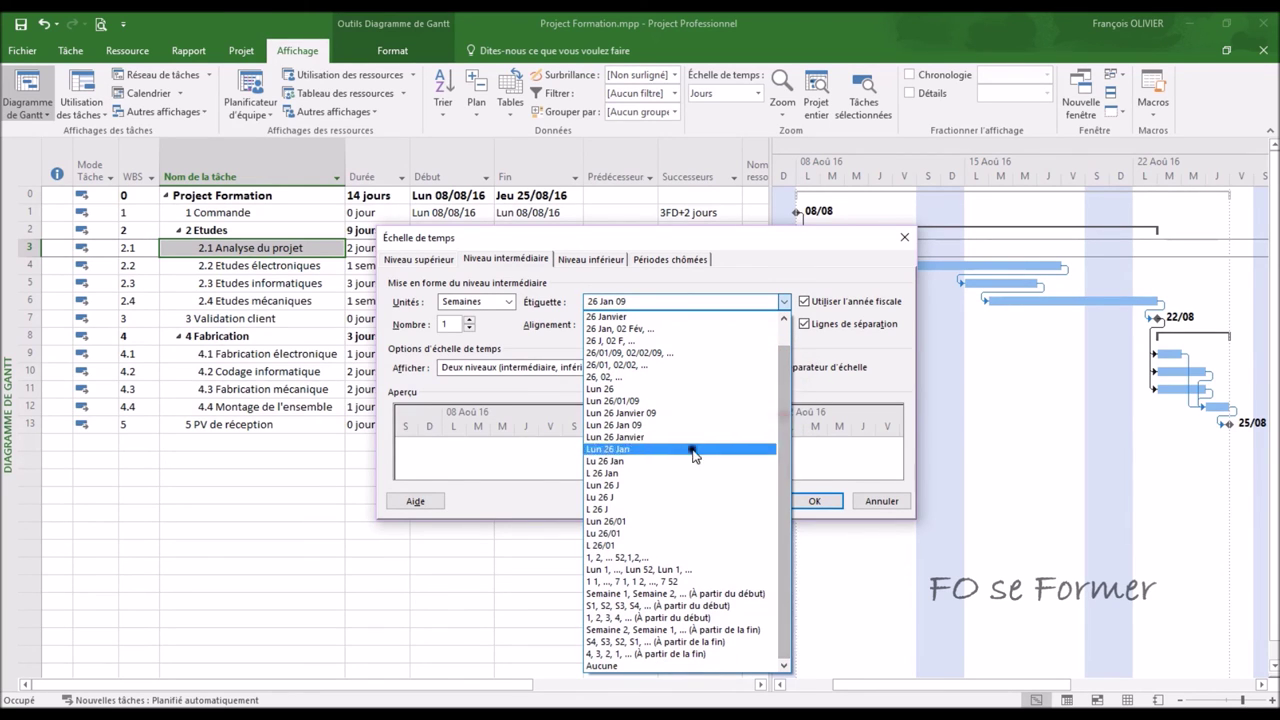
{"action": "left_click", "coordinate": [632, 557]}
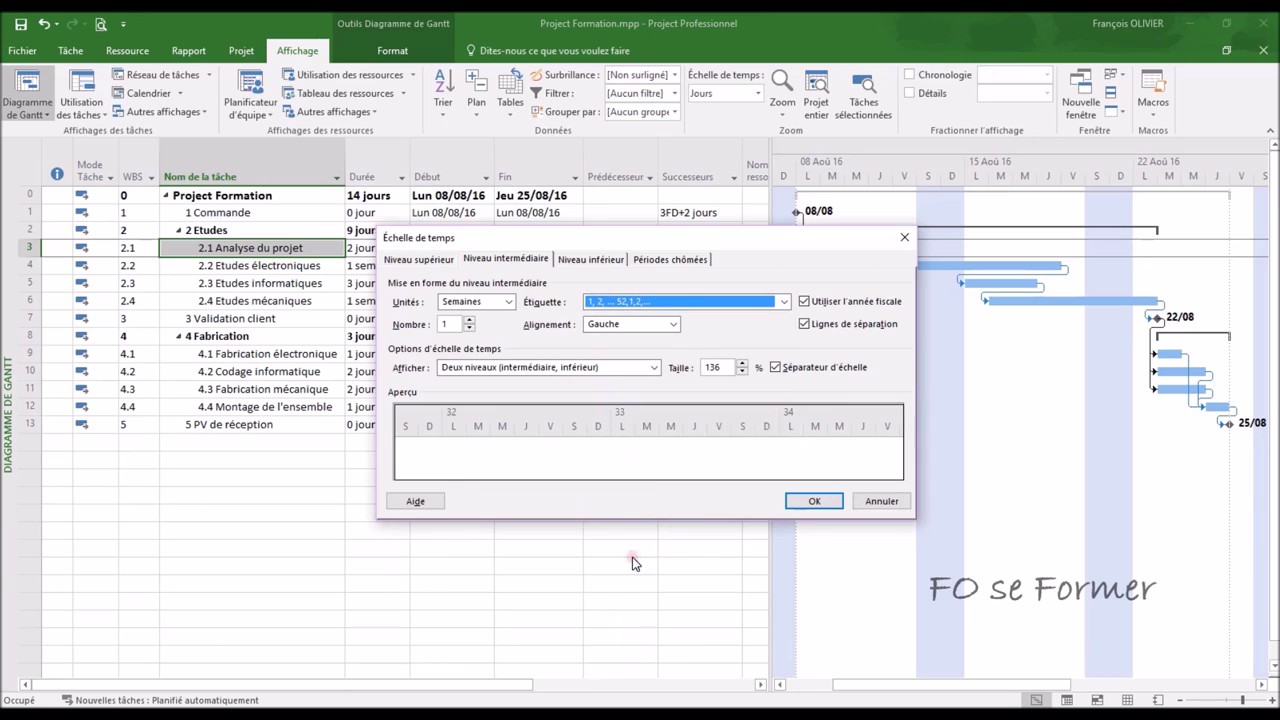
{"action": "left_click", "coordinate": [815, 502]}
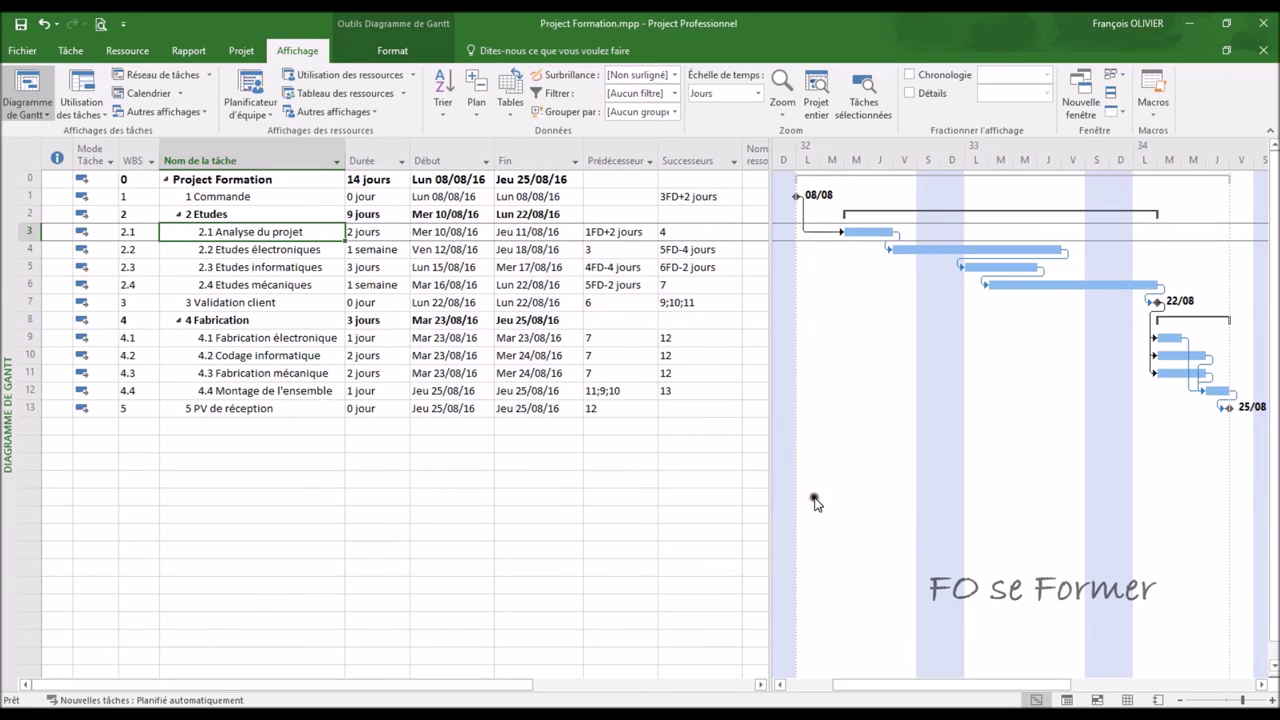